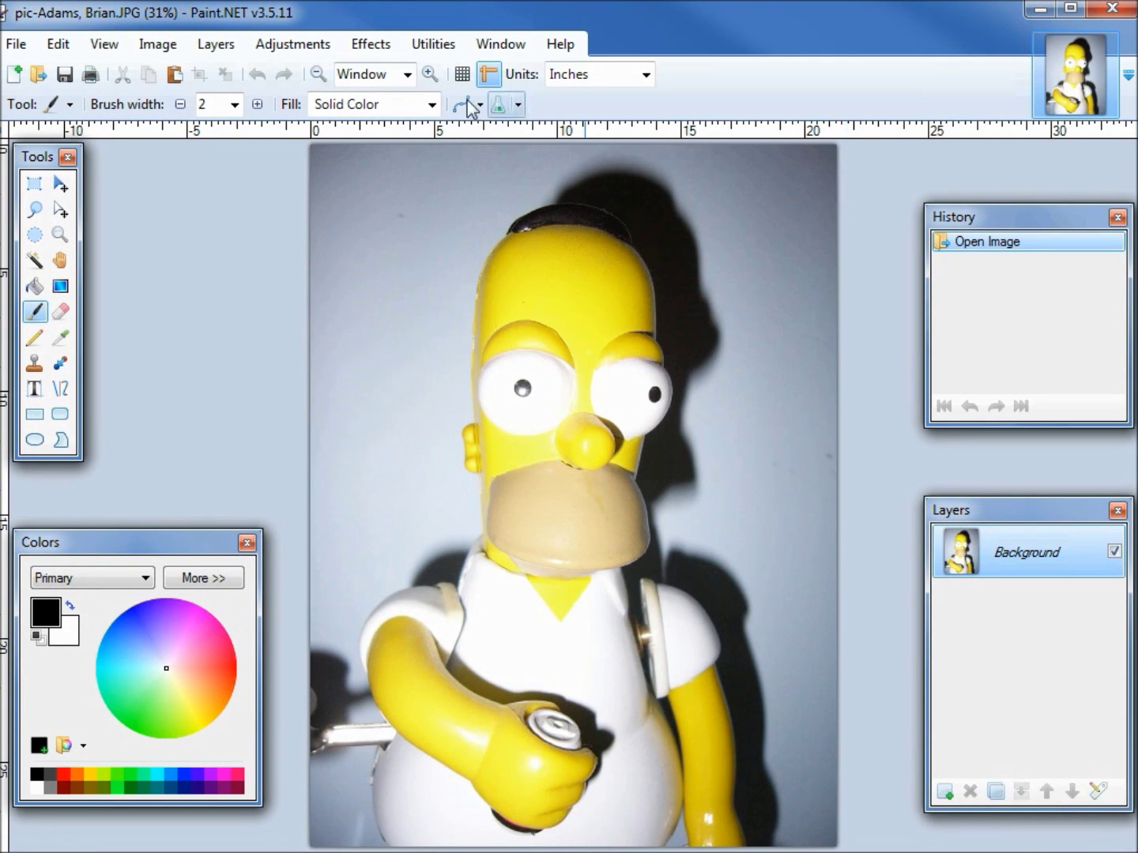
Step: Resize the figurine photo to 300 px tall (225 × 300), keeping the aspect ratio
click(161, 46)
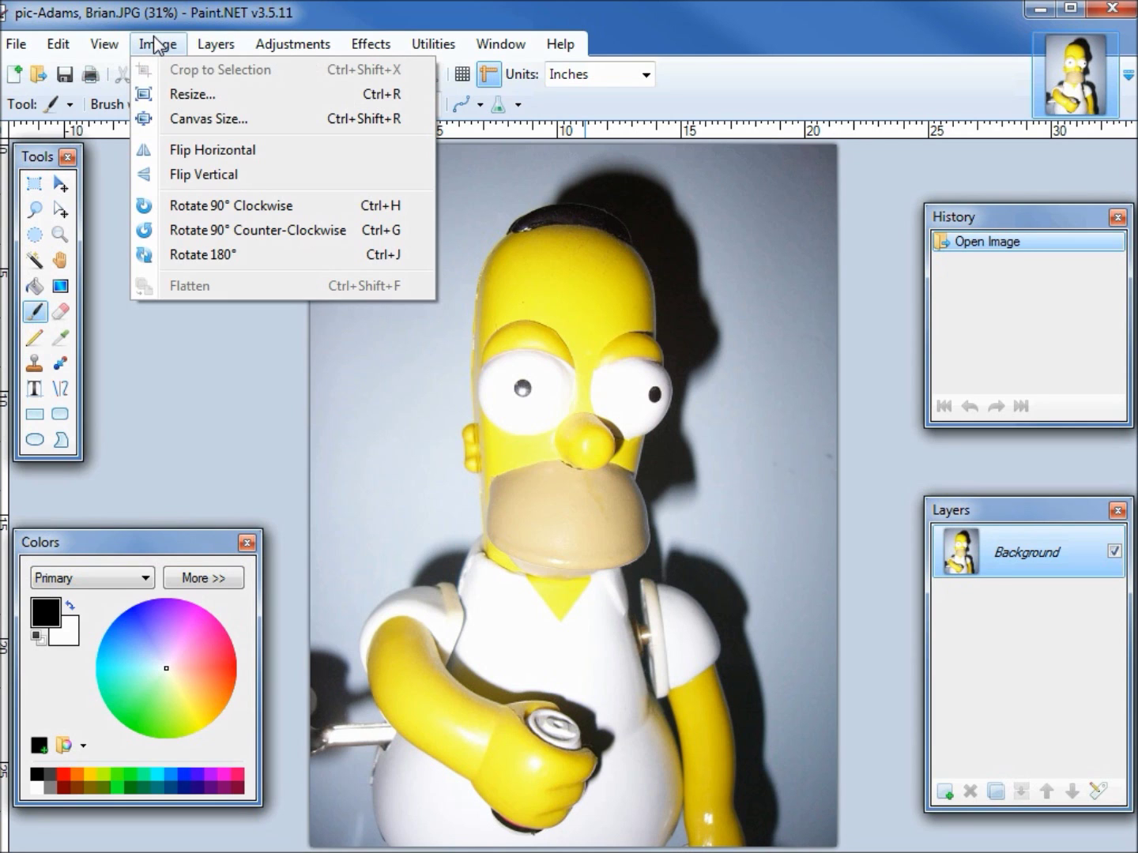
click(184, 97)
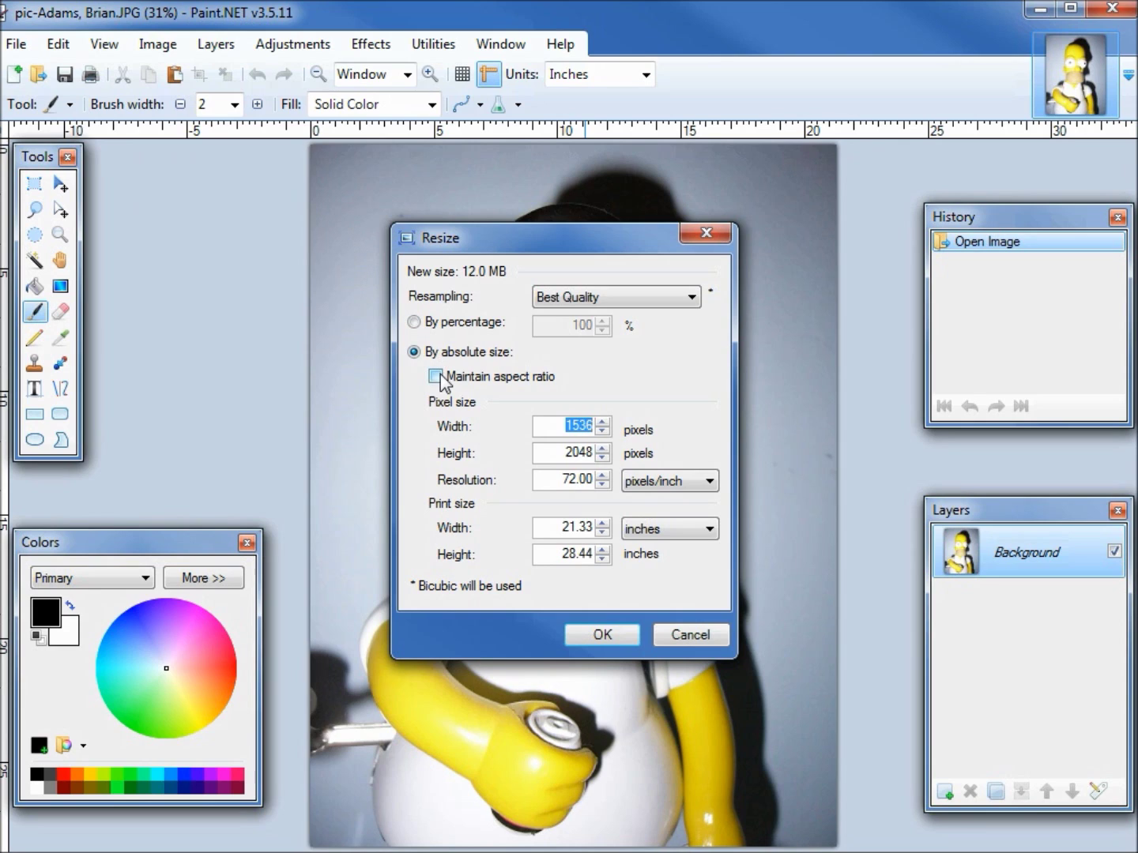
click(436, 377)
drag(563, 453, 605, 452)
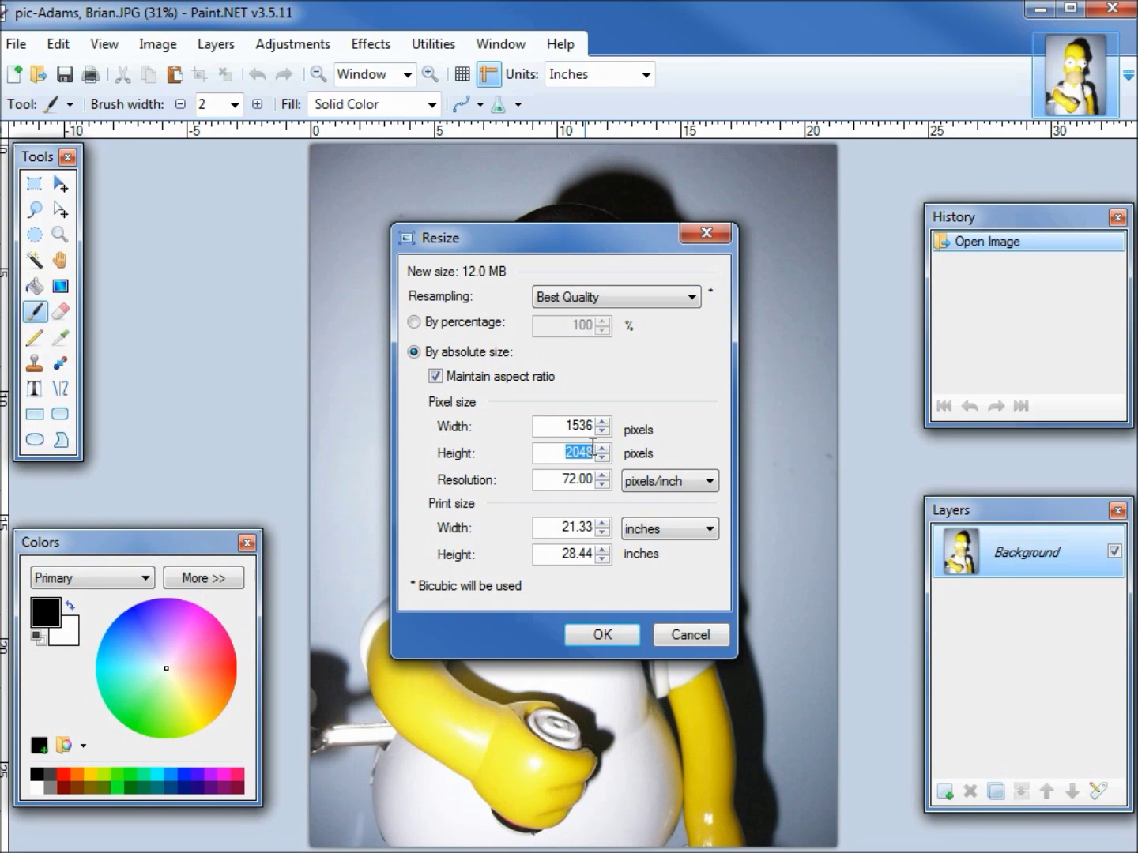
text(300)
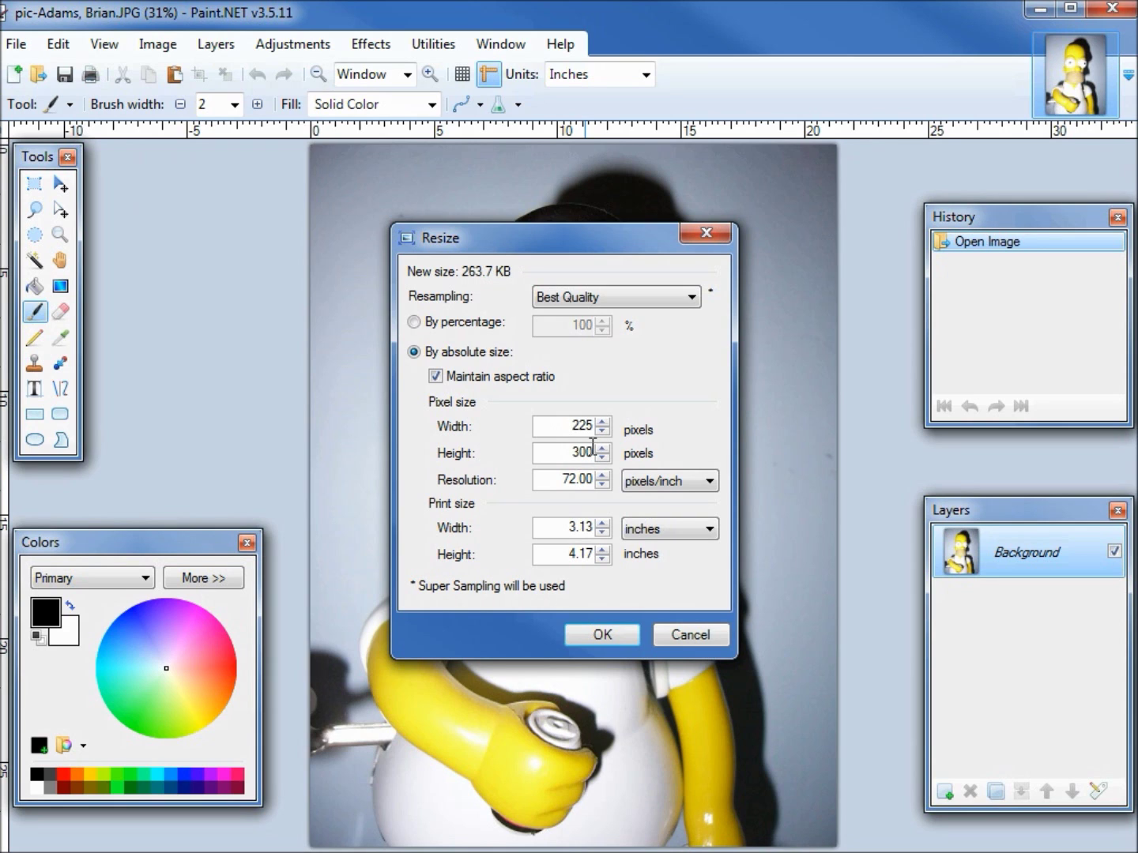
click(589, 636)
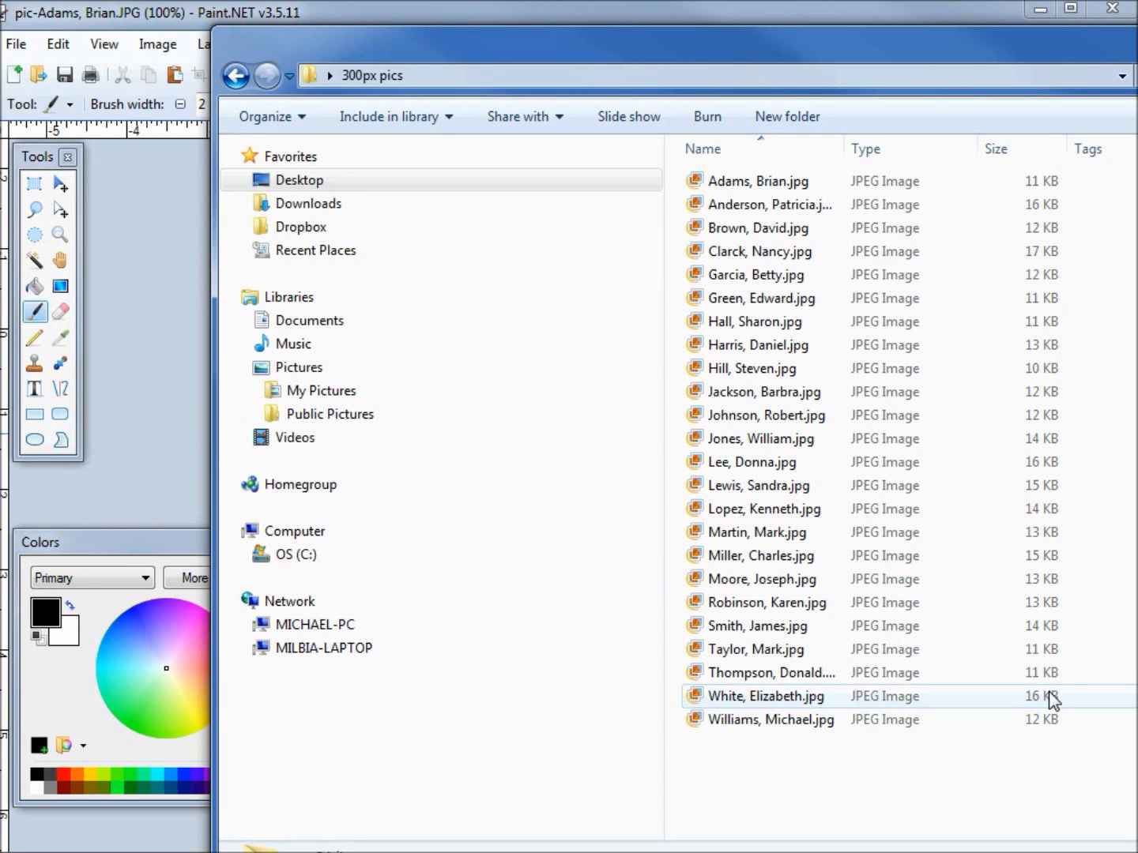
Step: Bring the Employee Edit Form forward and page ahead six records to check the new photos
click(1025, 15)
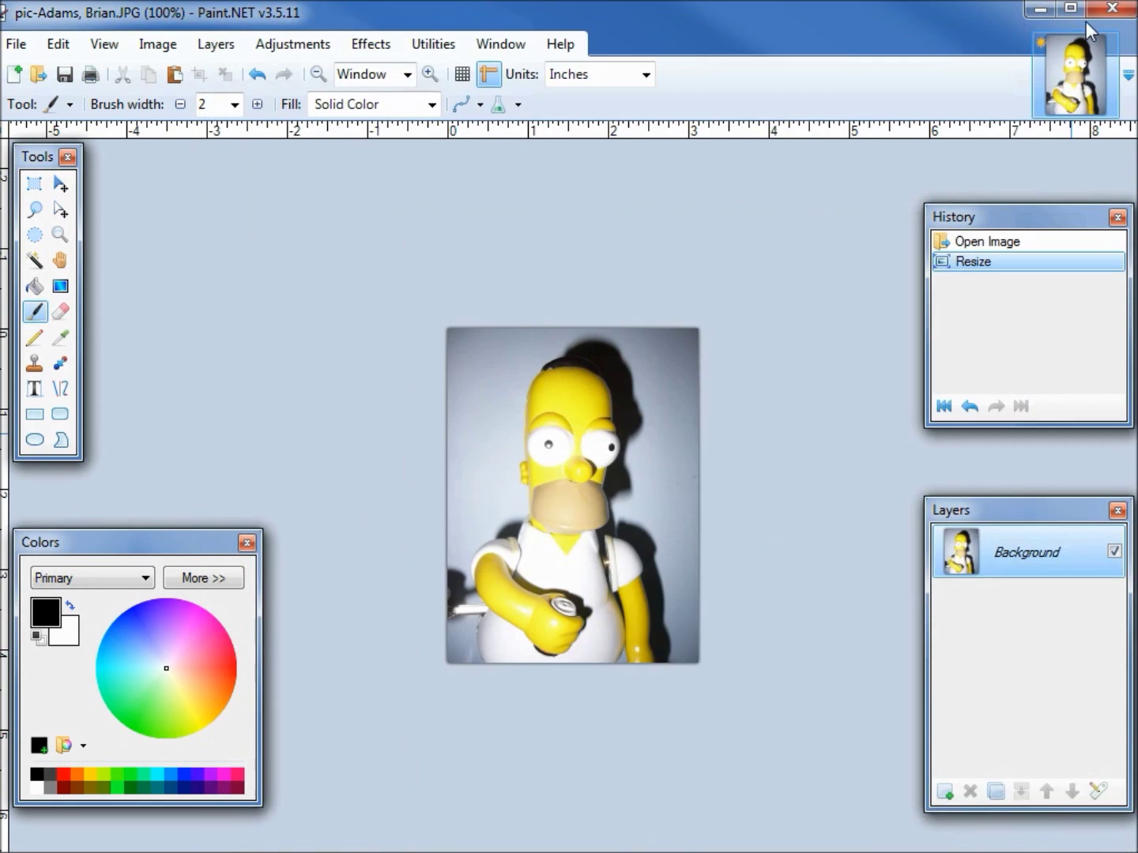
click(1029, 11)
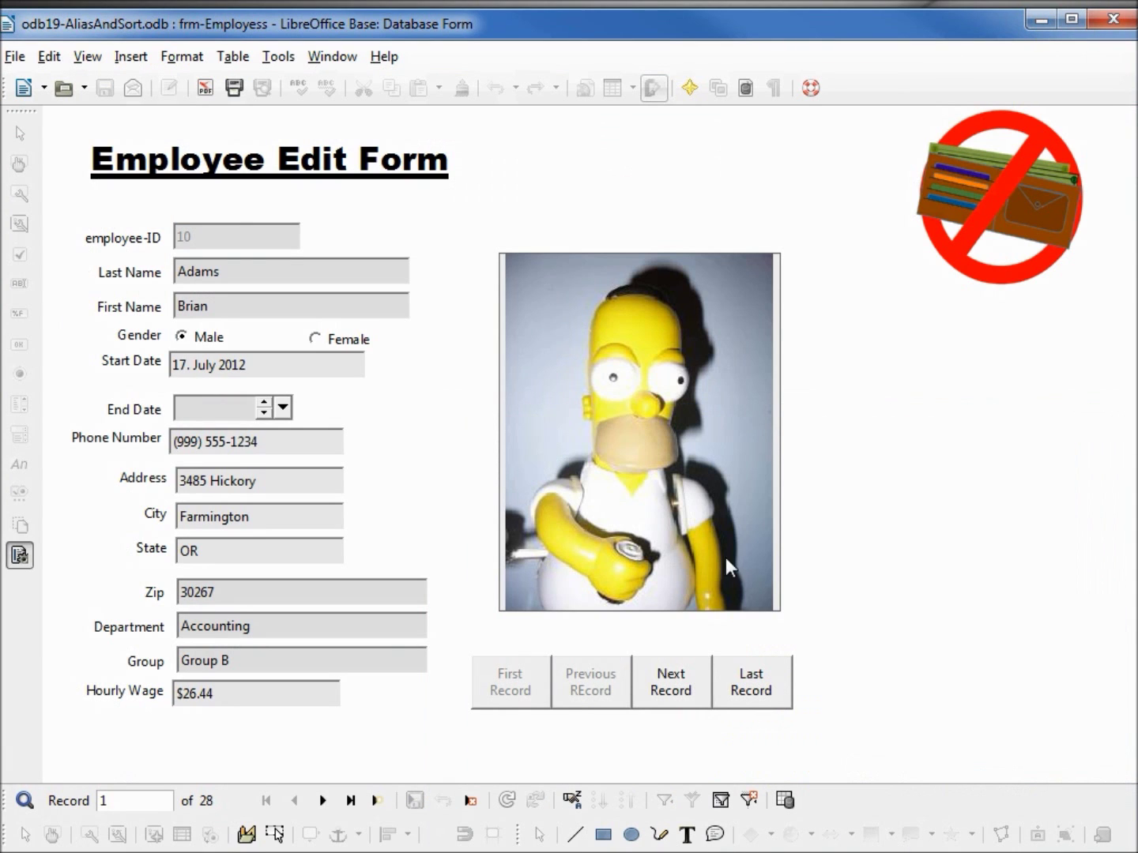
click(677, 686)
click(678, 686)
click(678, 687)
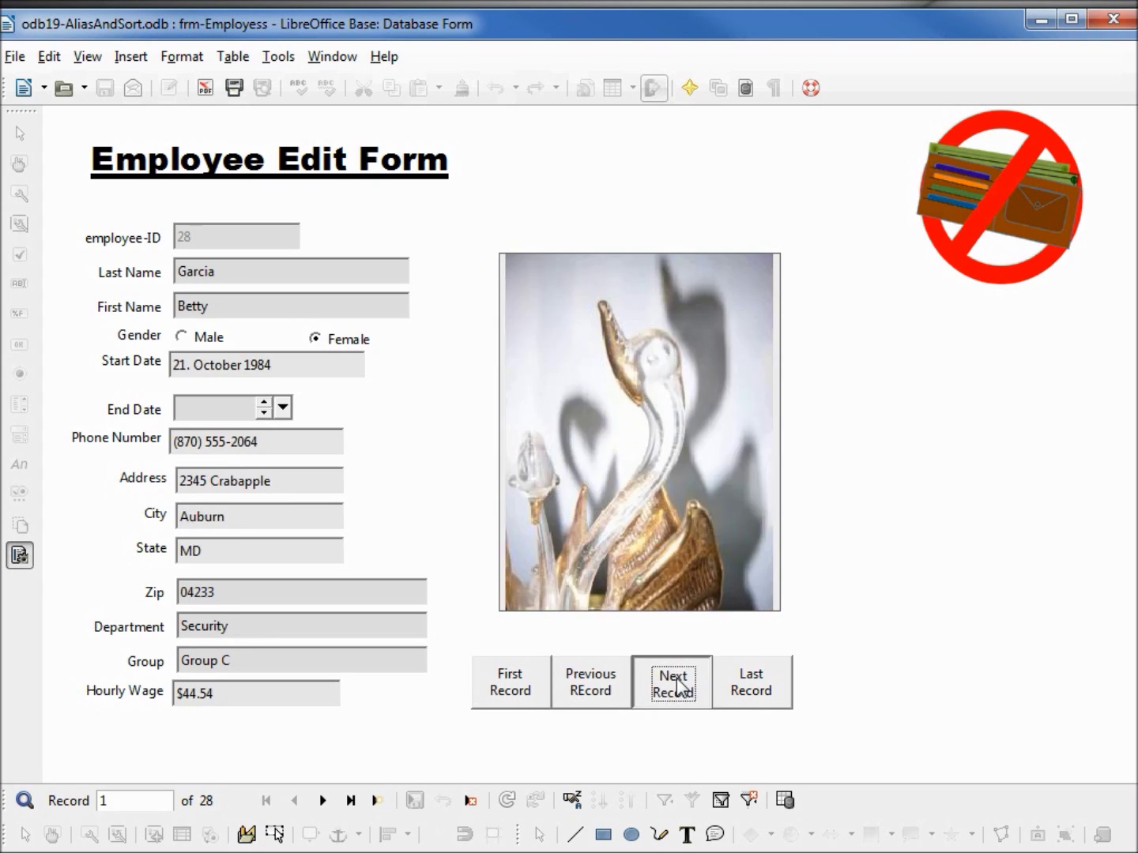
click(679, 688)
click(677, 686)
click(678, 686)
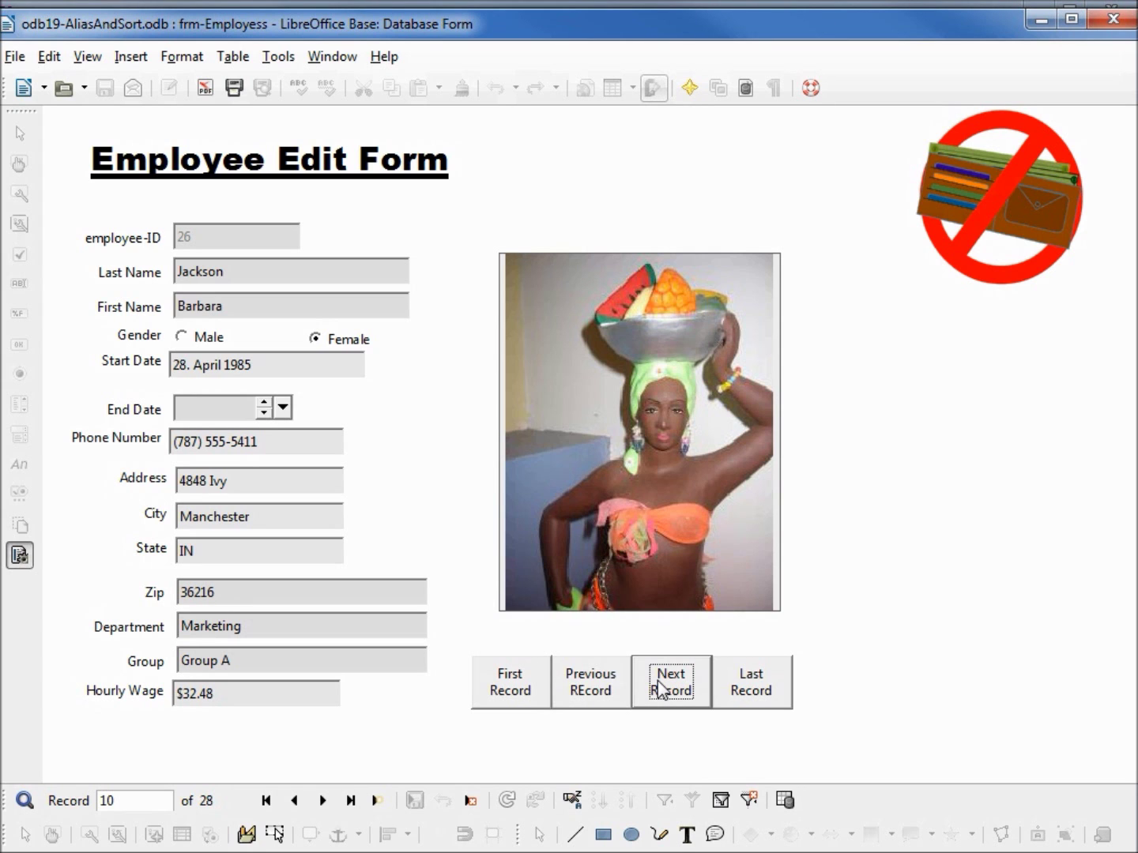
Step: Close the employee form and start a new query in Design View
click(1112, 18)
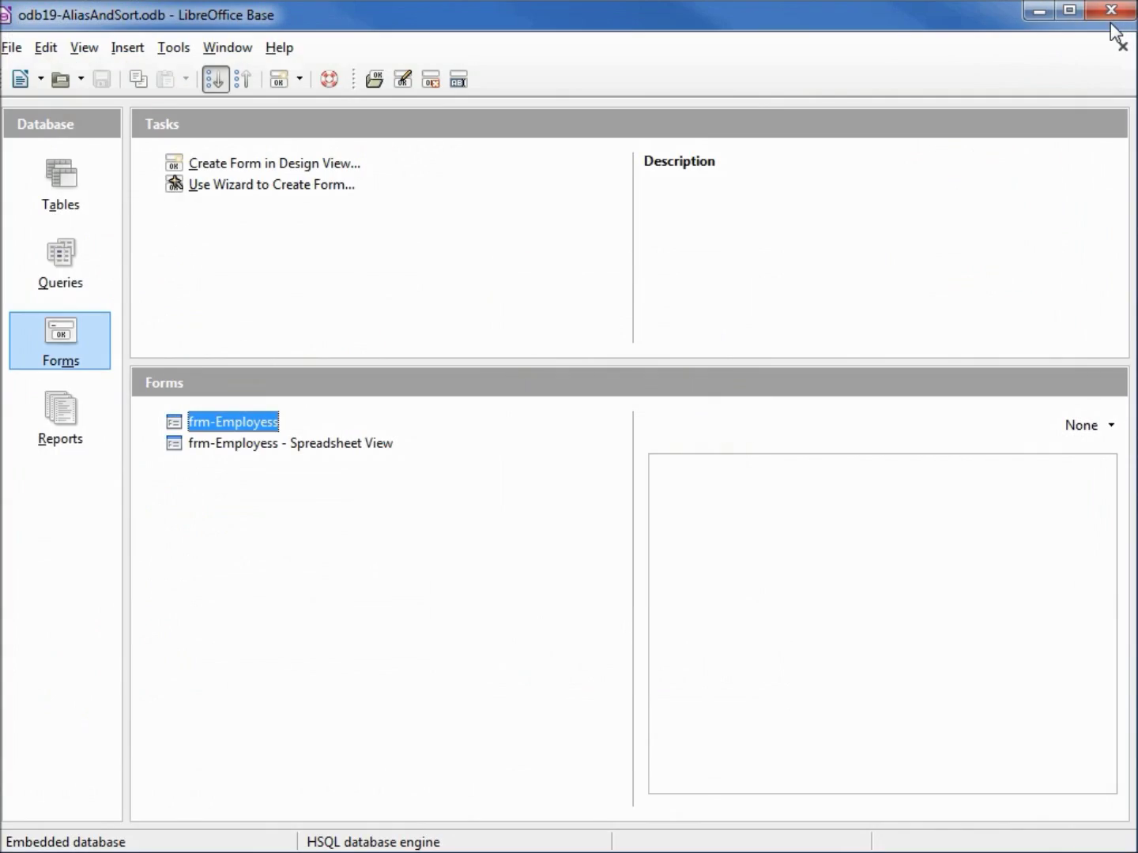
click(52, 254)
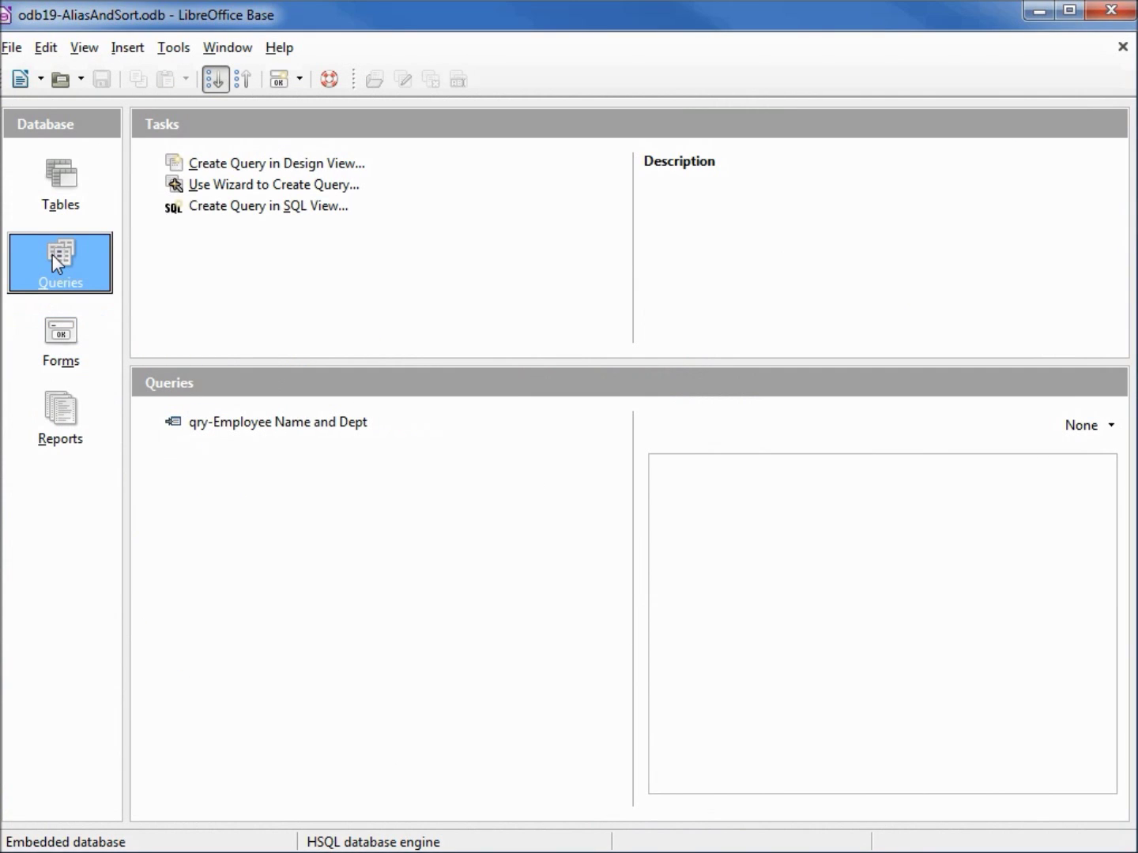
click(255, 166)
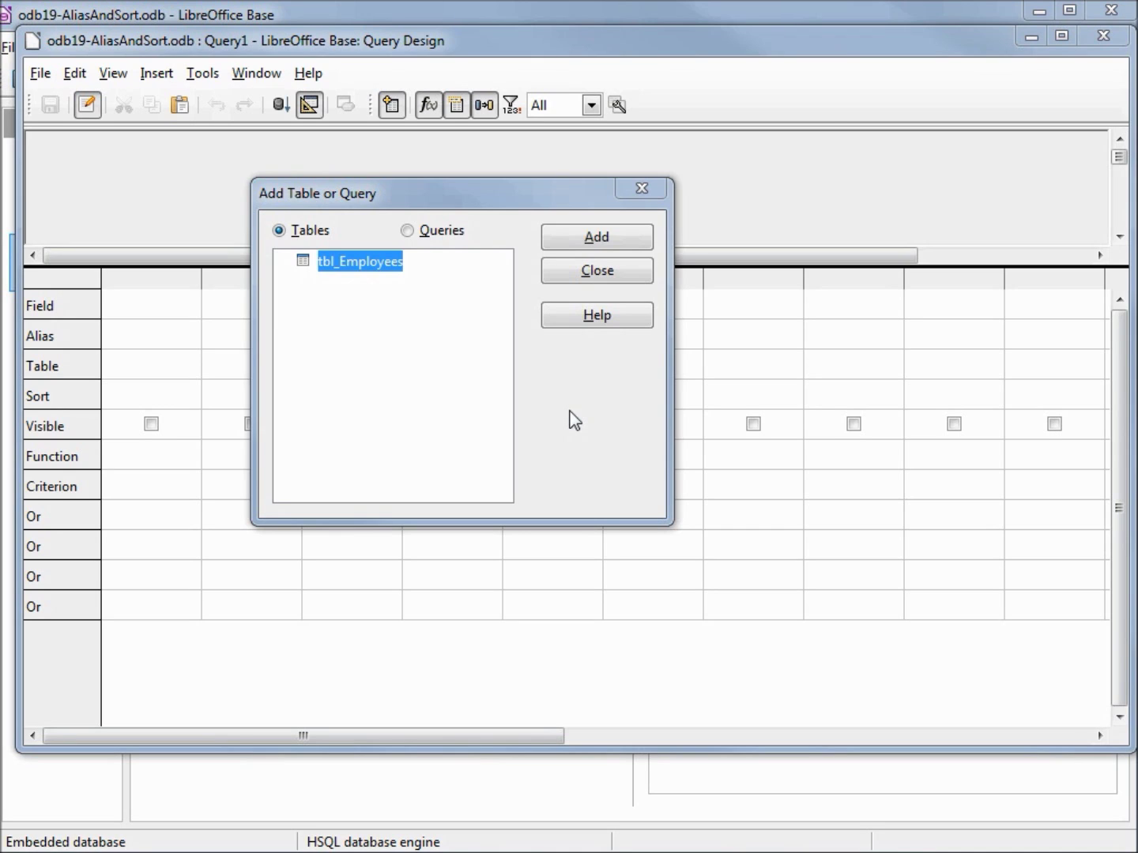
Step: Add tbl_Employees to the query and enlarge the table pane
click(596, 238)
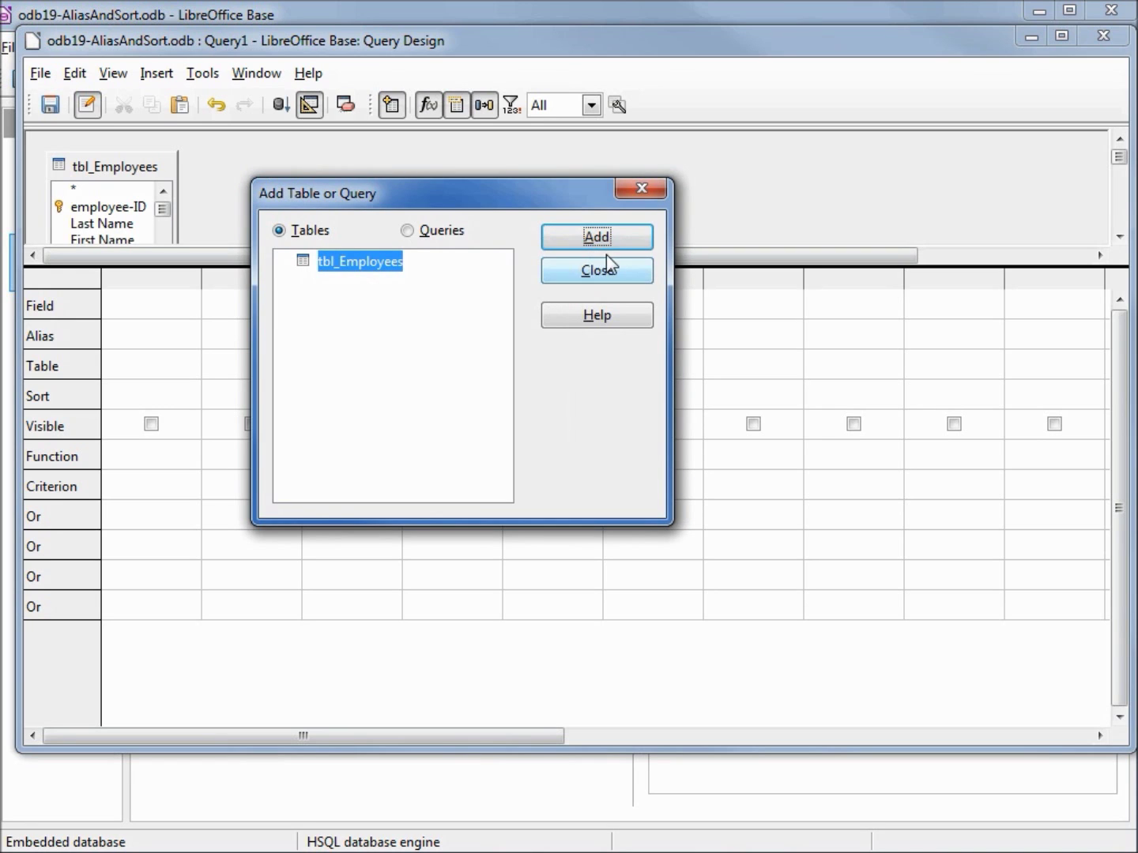
click(602, 270)
drag(542, 269, 535, 355)
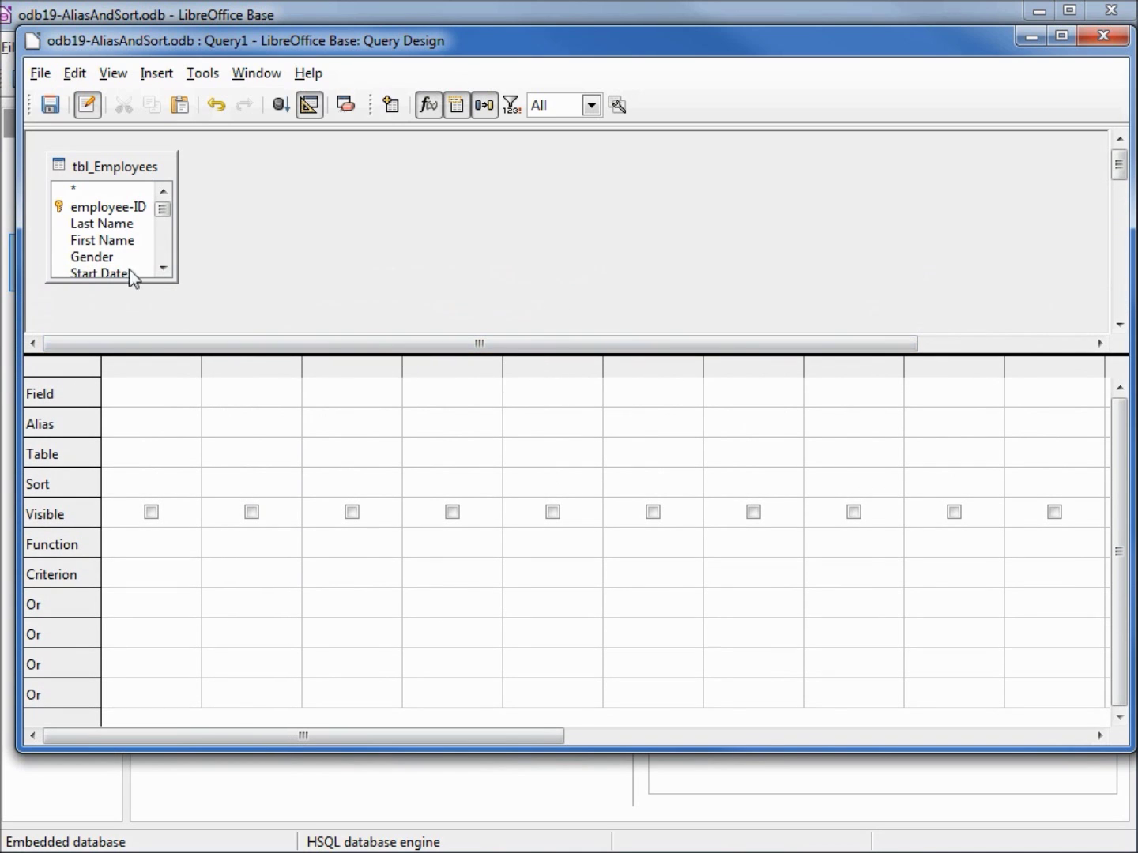
Step: Add the Last Name, First Name, Department and Group fields to the query grid
double_click(108, 224)
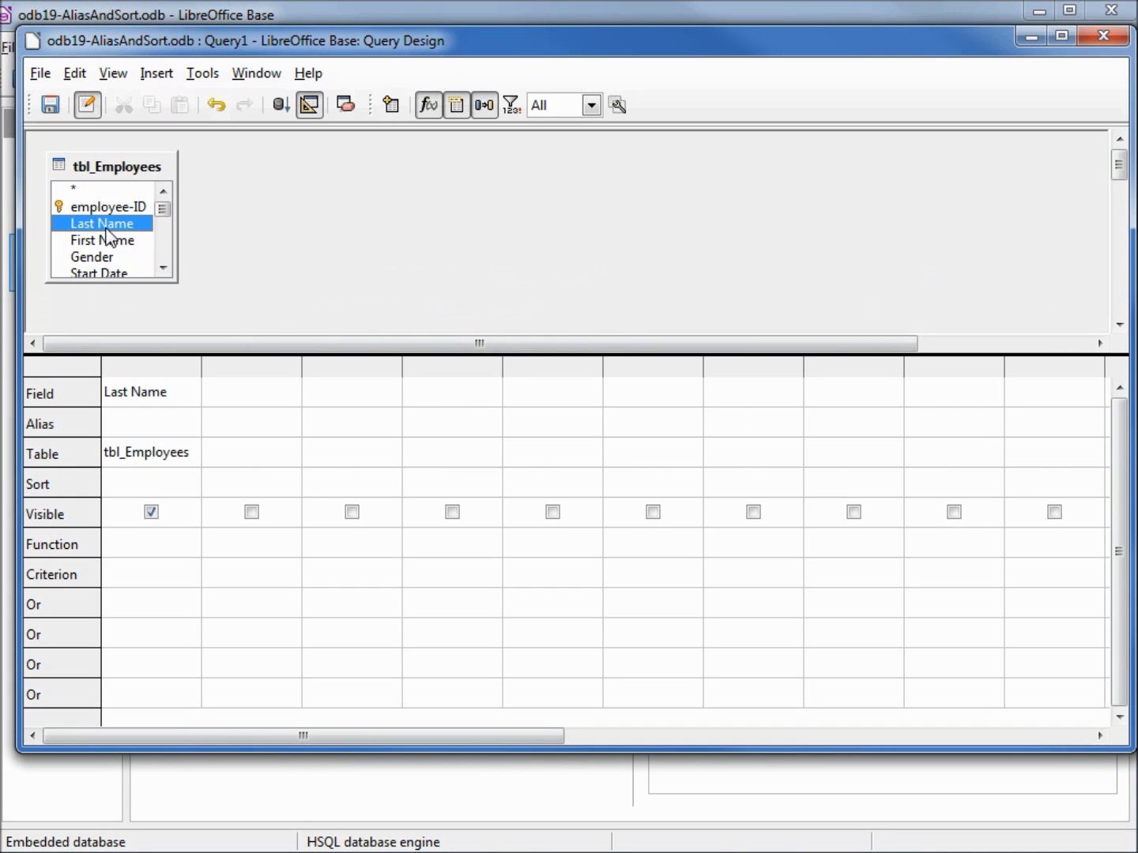
double_click(118, 242)
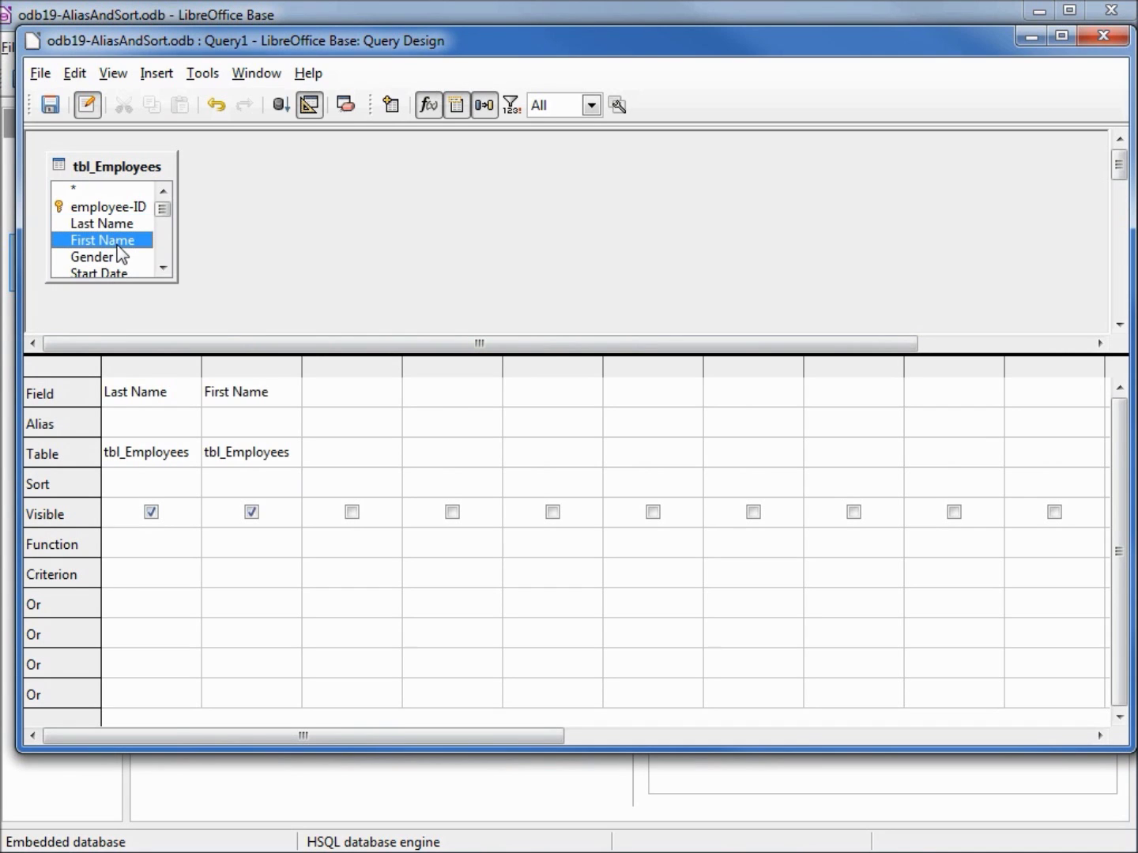
click(162, 268)
click(163, 267)
click(162, 268)
click(163, 267)
click(163, 268)
click(162, 267)
click(163, 267)
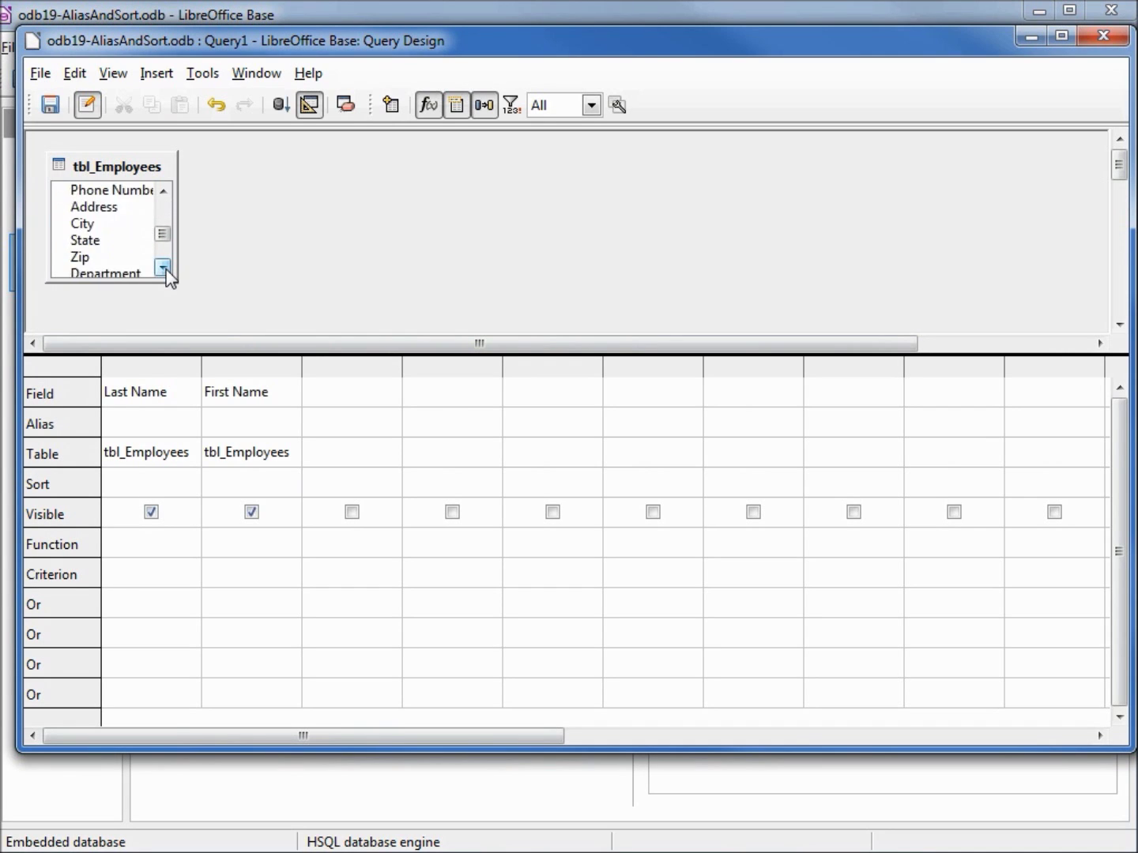
click(163, 267)
click(163, 268)
double_click(118, 240)
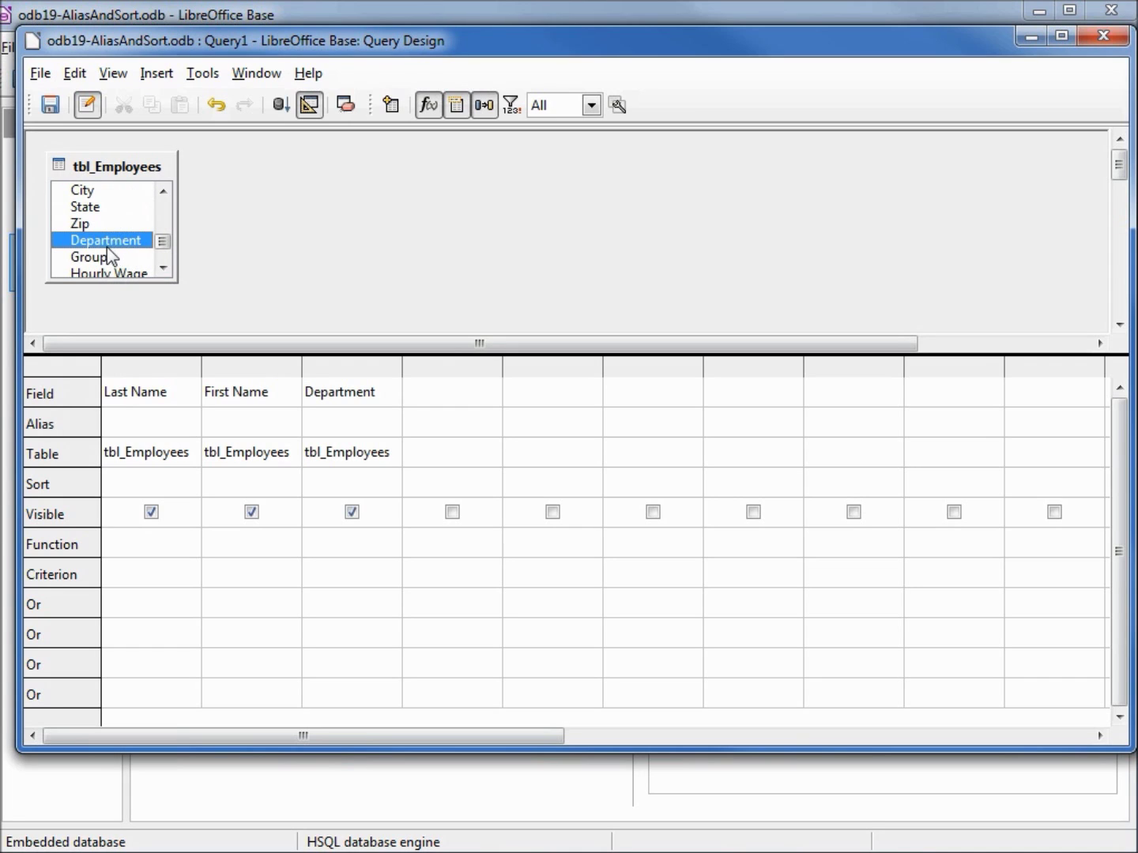
double_click(93, 259)
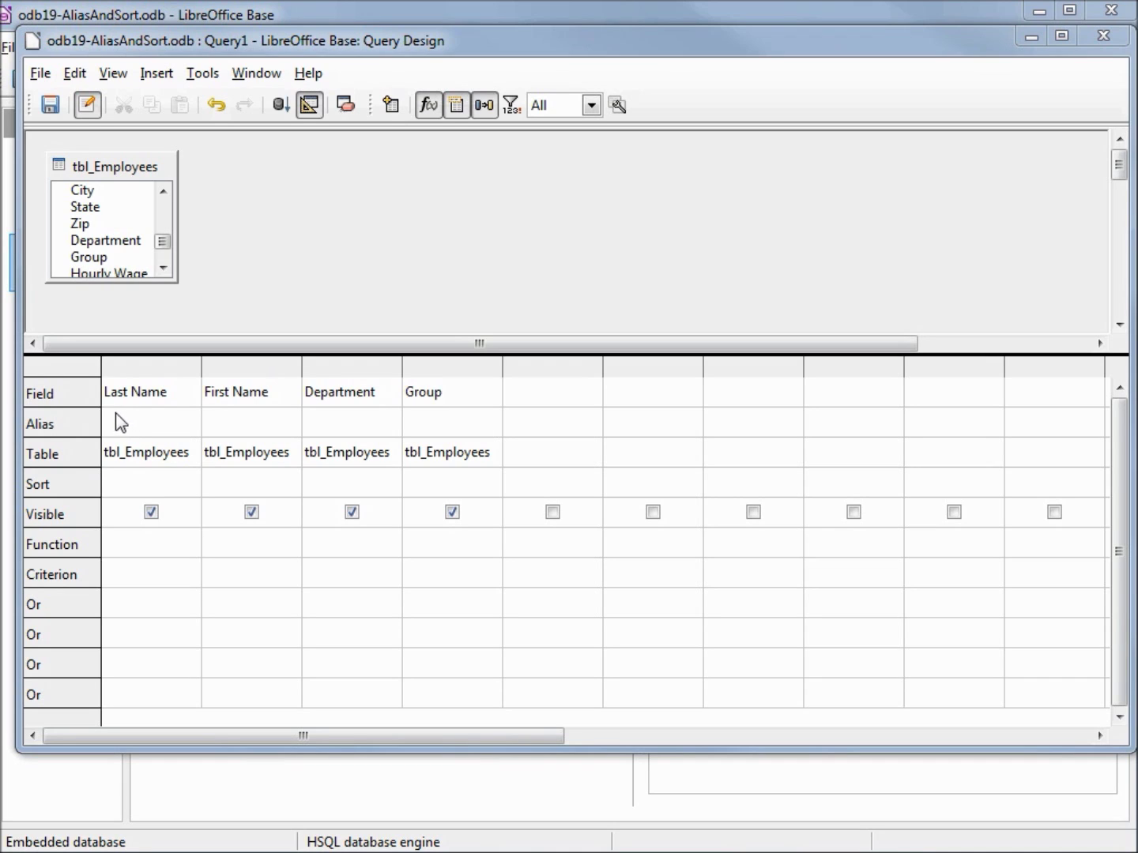
Step: Alias Last Name as Surname and Department as Dept., run the query, and show its SQL
click(154, 424)
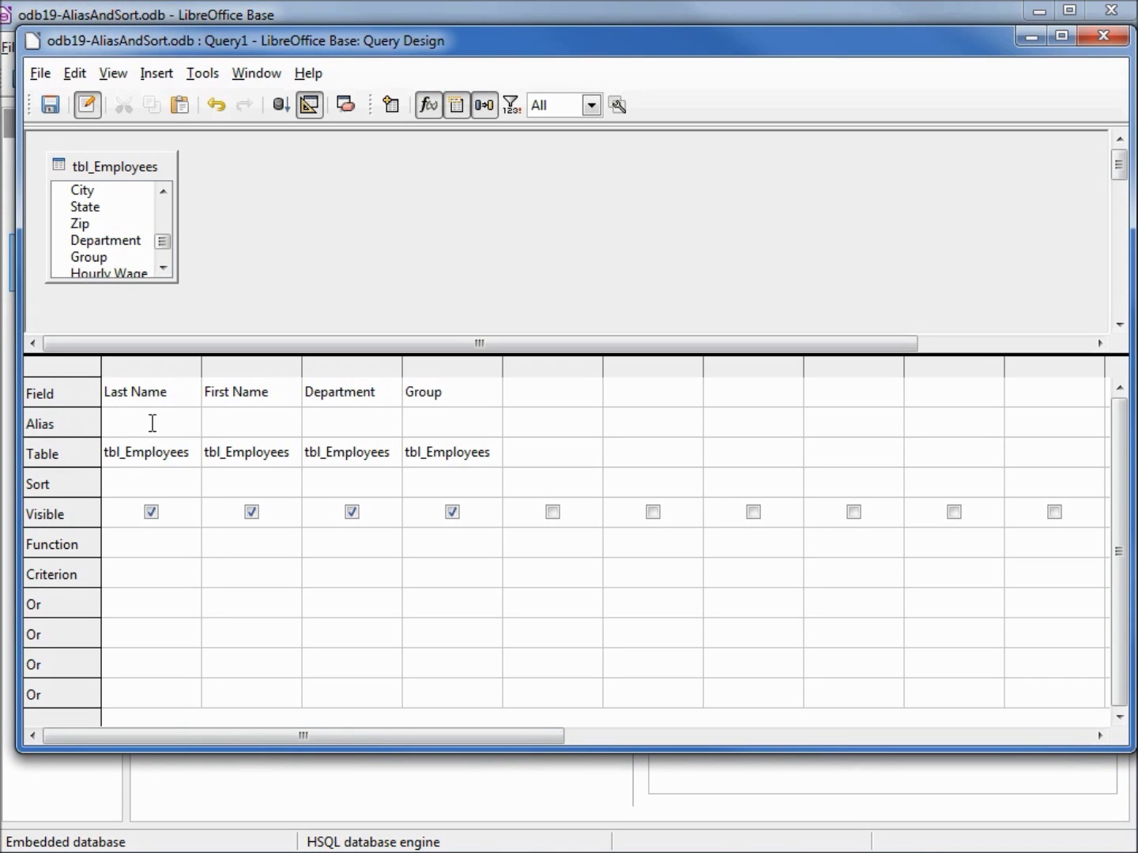
text(Surname)
key(Tab)
key(Tab)
text(Dept.)
key(BackSpace)
key(BackSpace)
key(BackSpace)
key(BackSpace)
key(BackSpace)
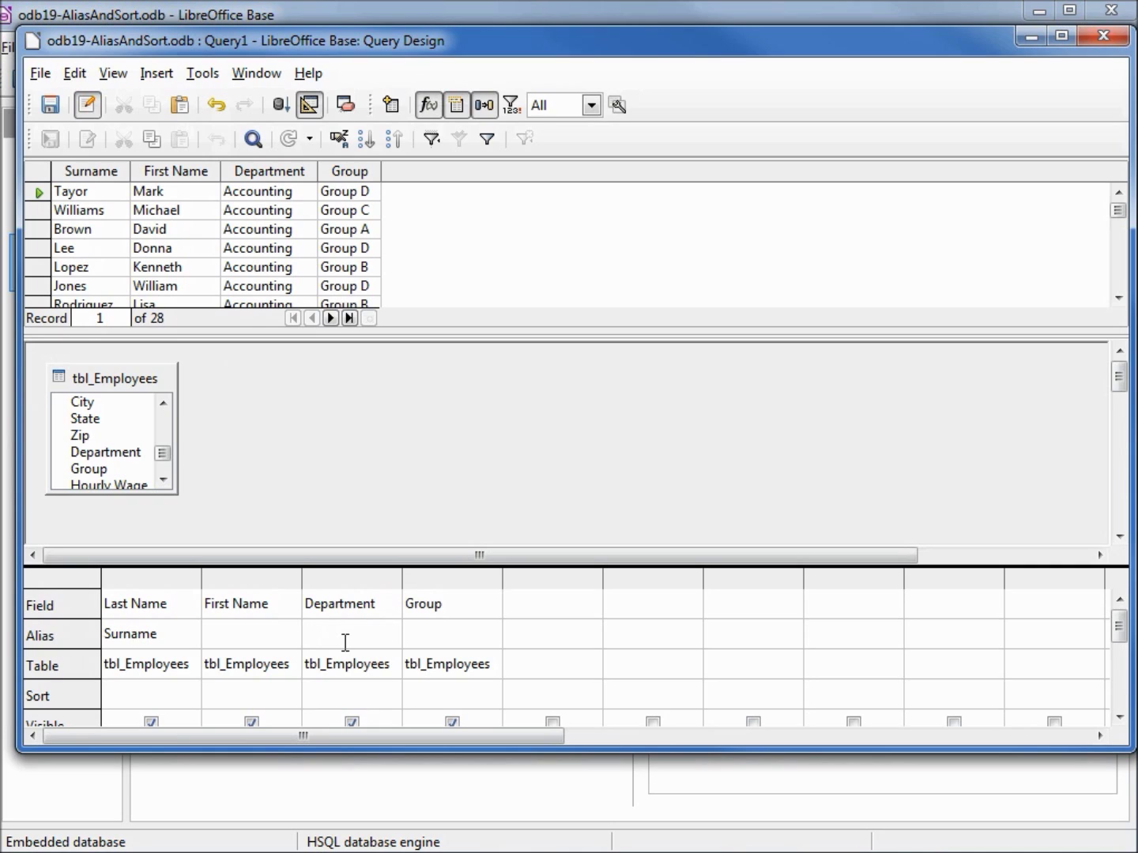
text(Dept.)
key(Tab)
key(F5)
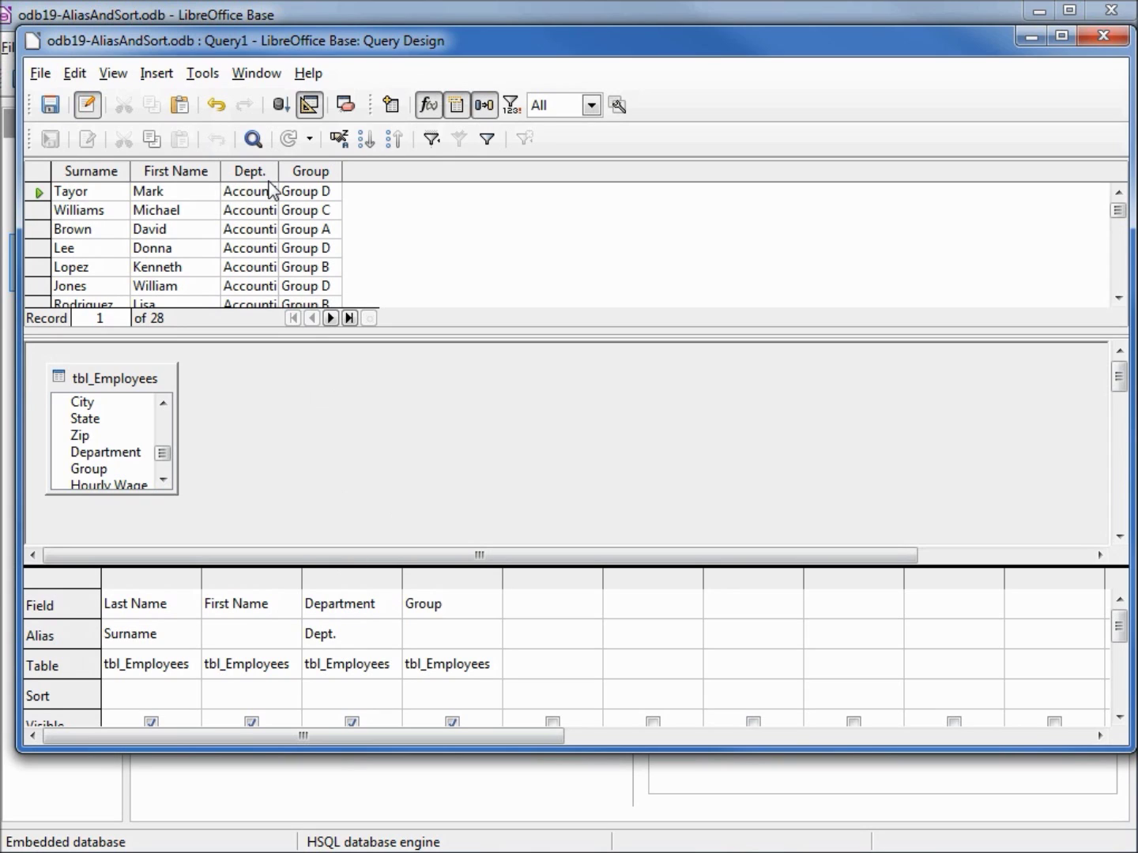
click(309, 105)
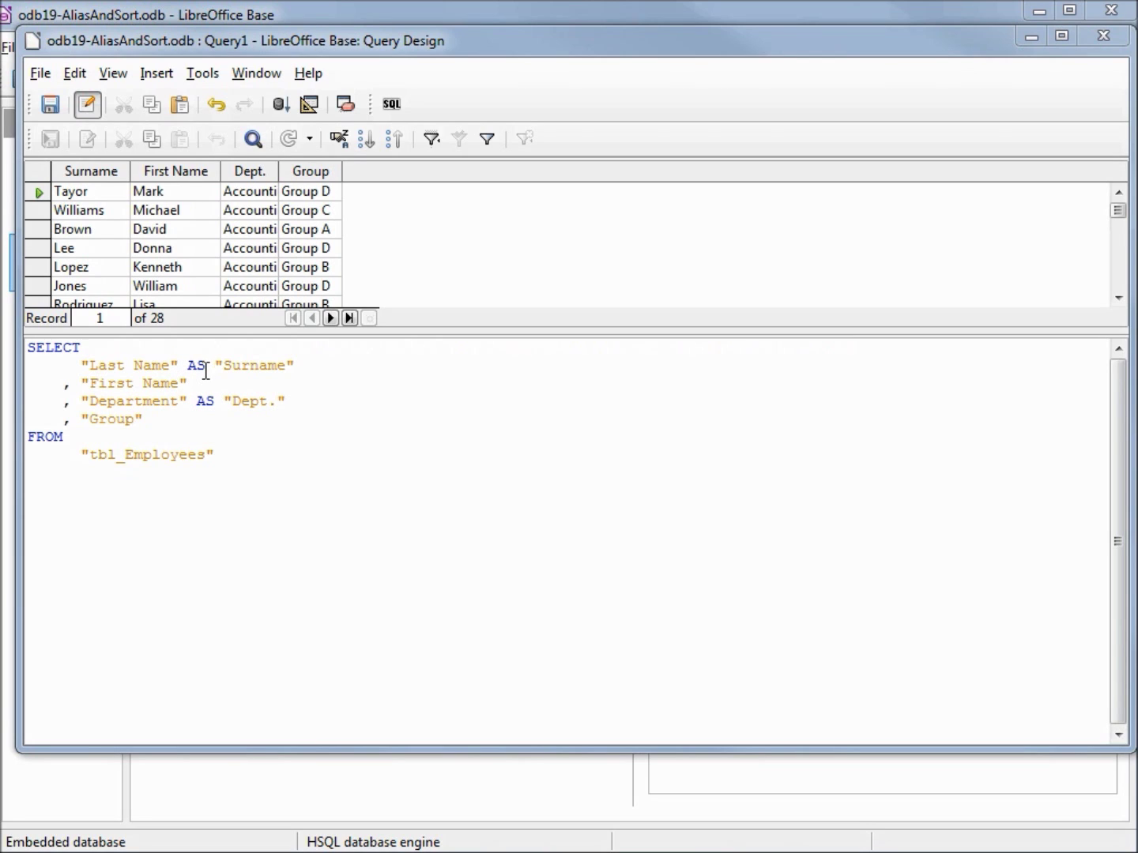
Step: Hide the results preview with F4 and return to the graphical design grid
click(299, 368)
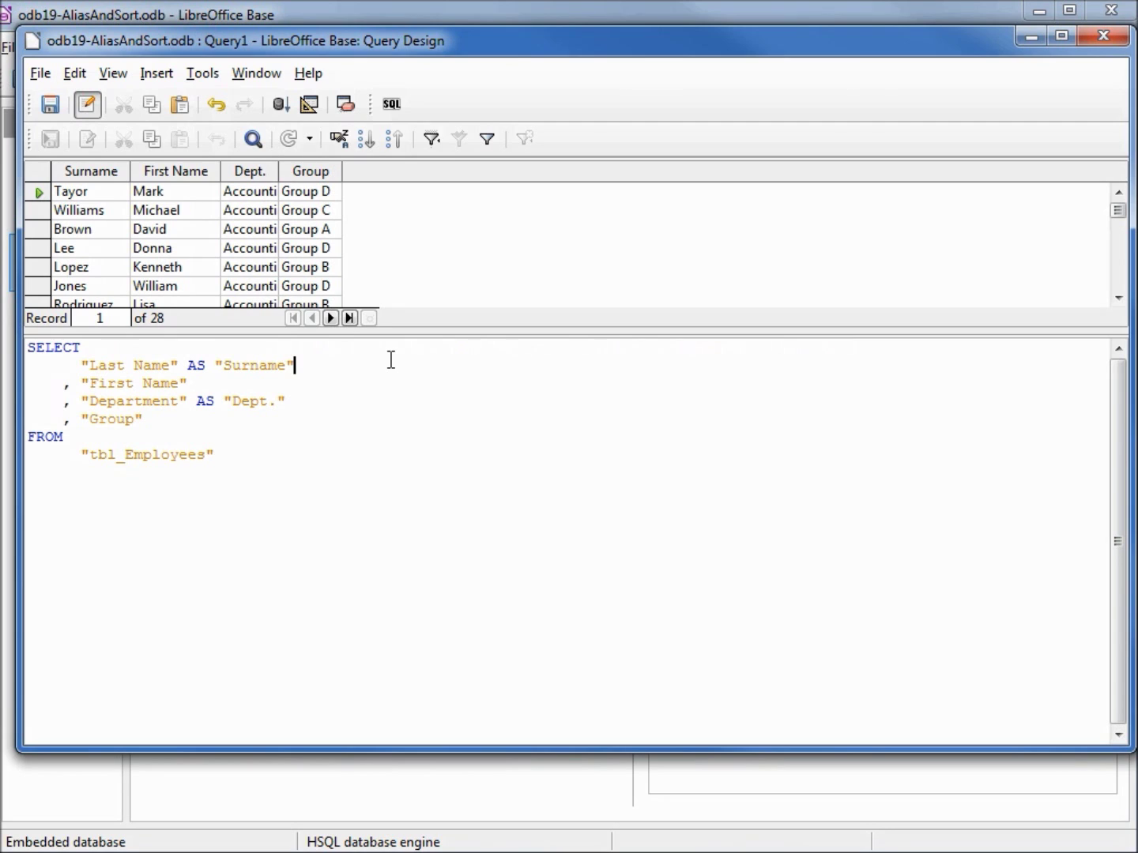
key(F4)
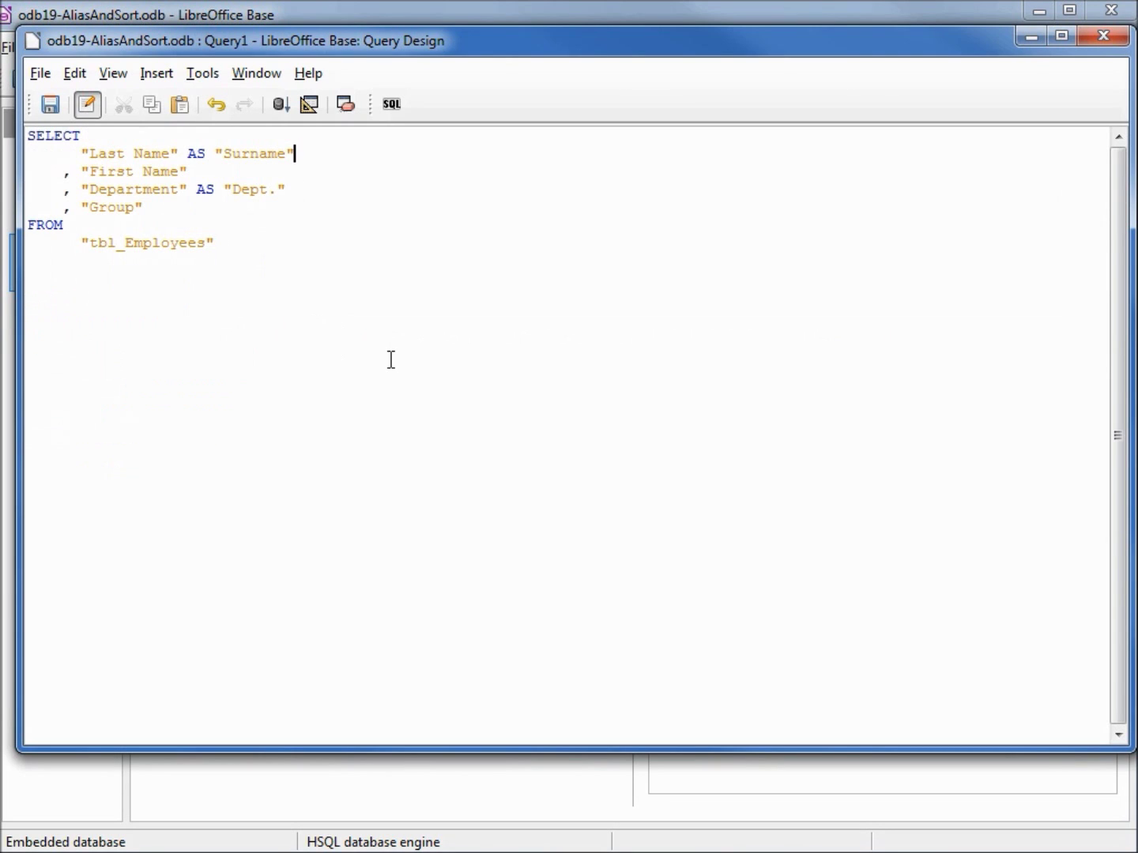
click(310, 104)
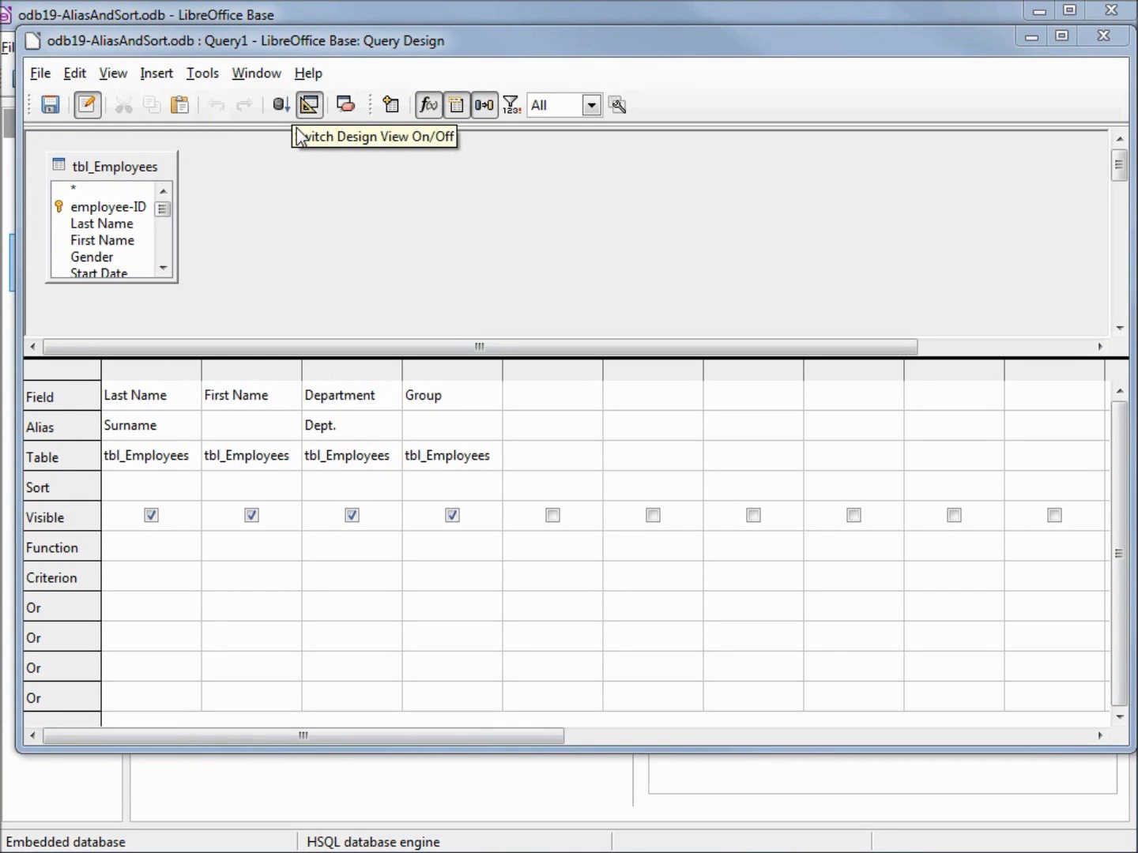
Step: Set both the Department and Last Name columns to sort ascending
click(363, 485)
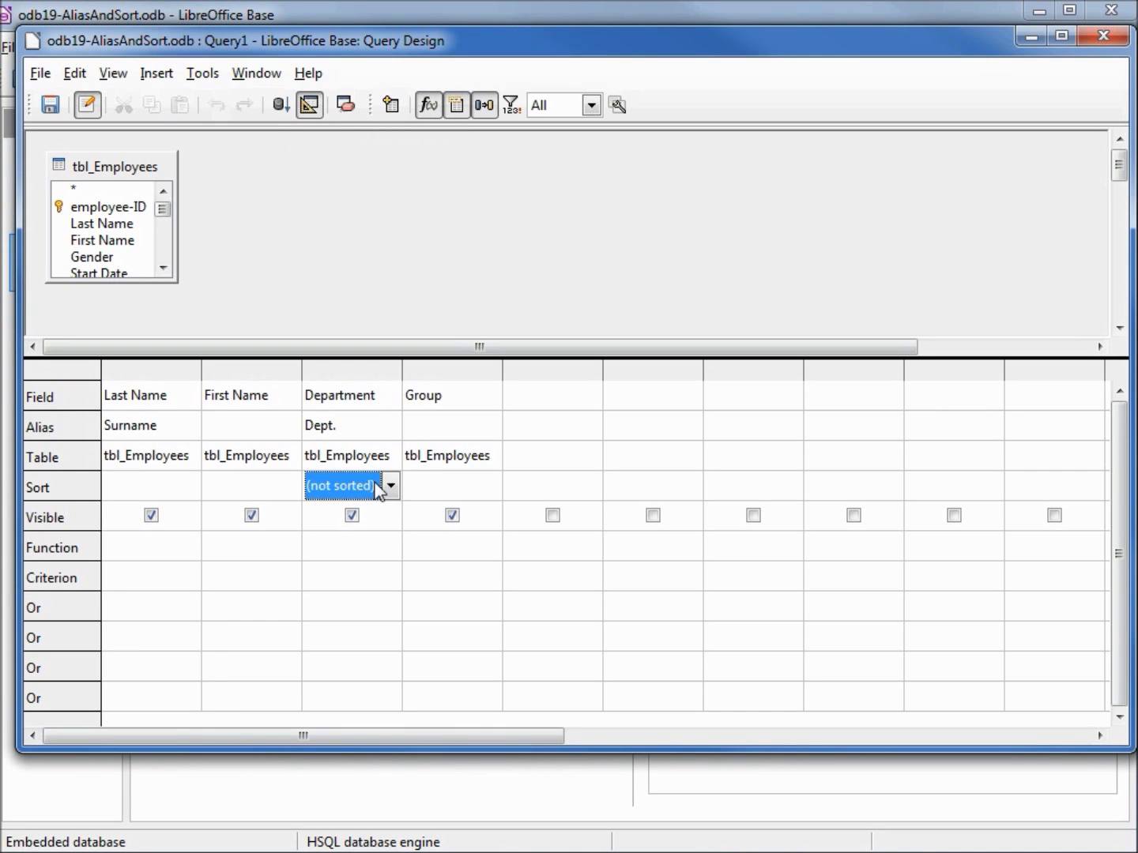
click(391, 486)
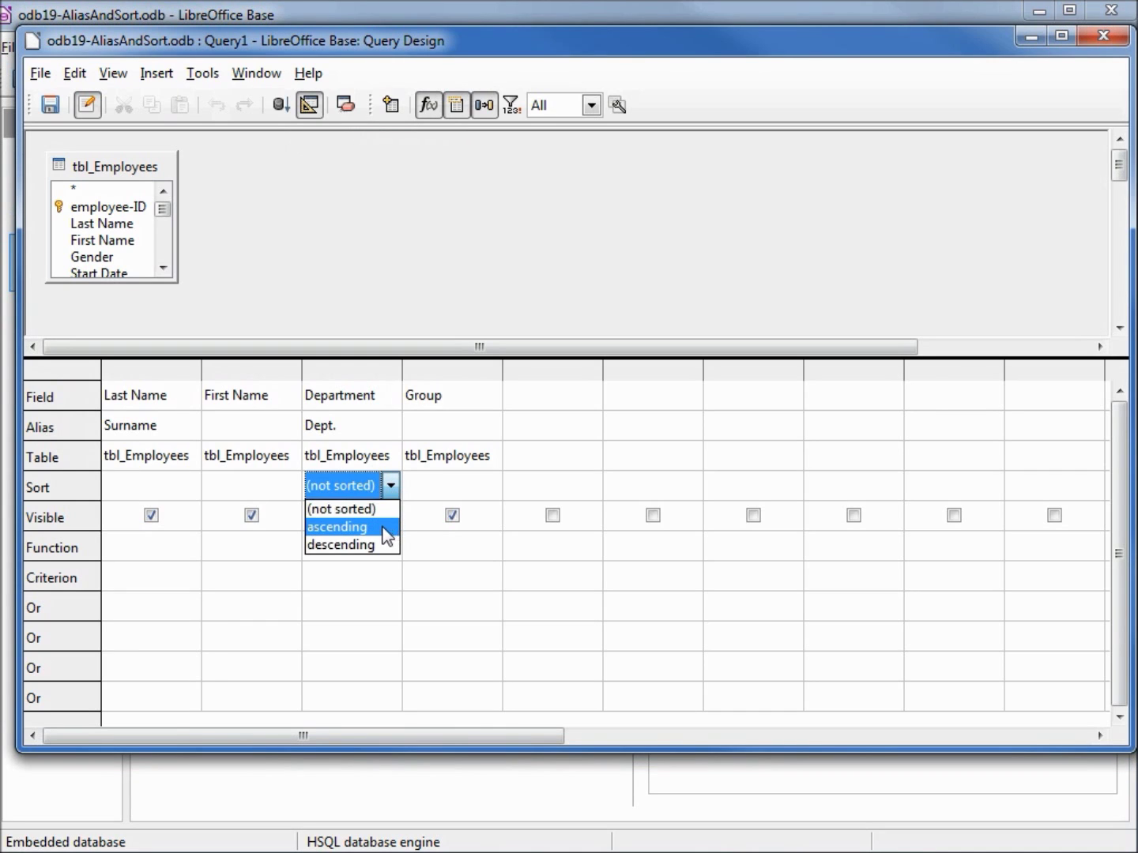
click(391, 527)
click(151, 496)
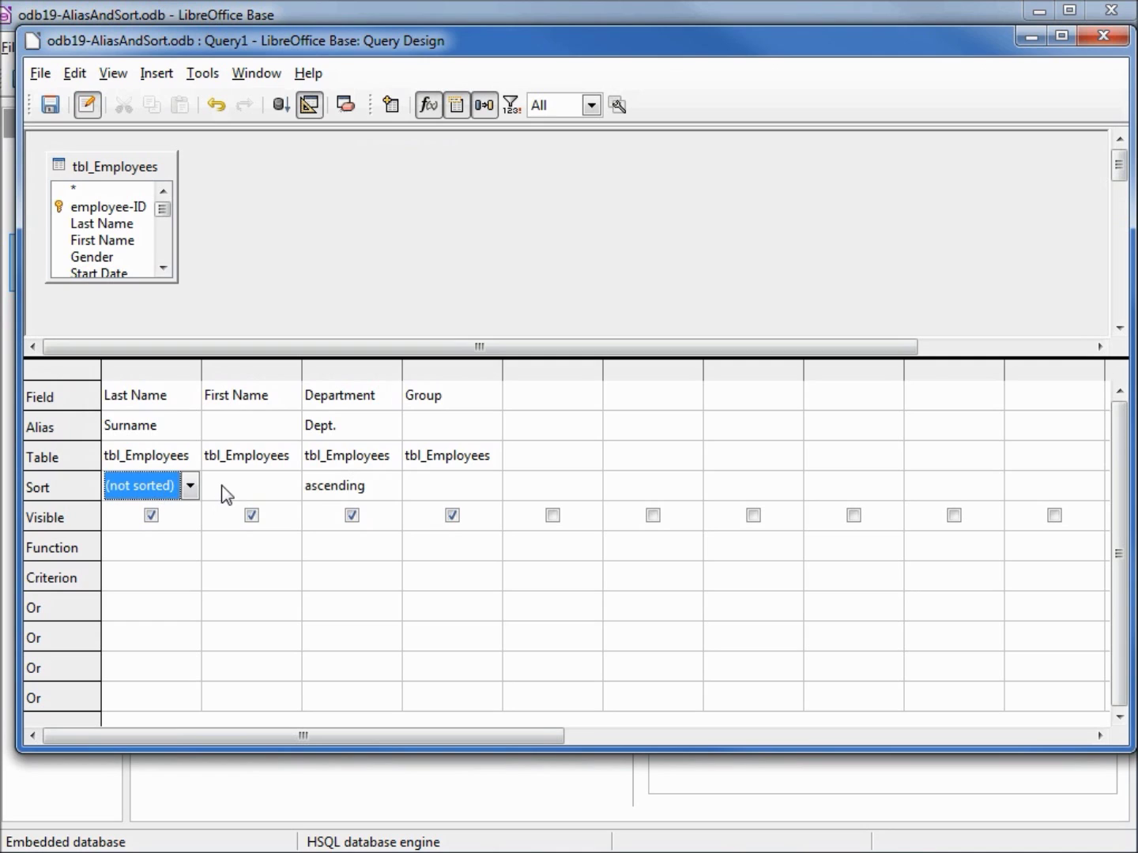
click(190, 486)
click(187, 527)
key(Tab)
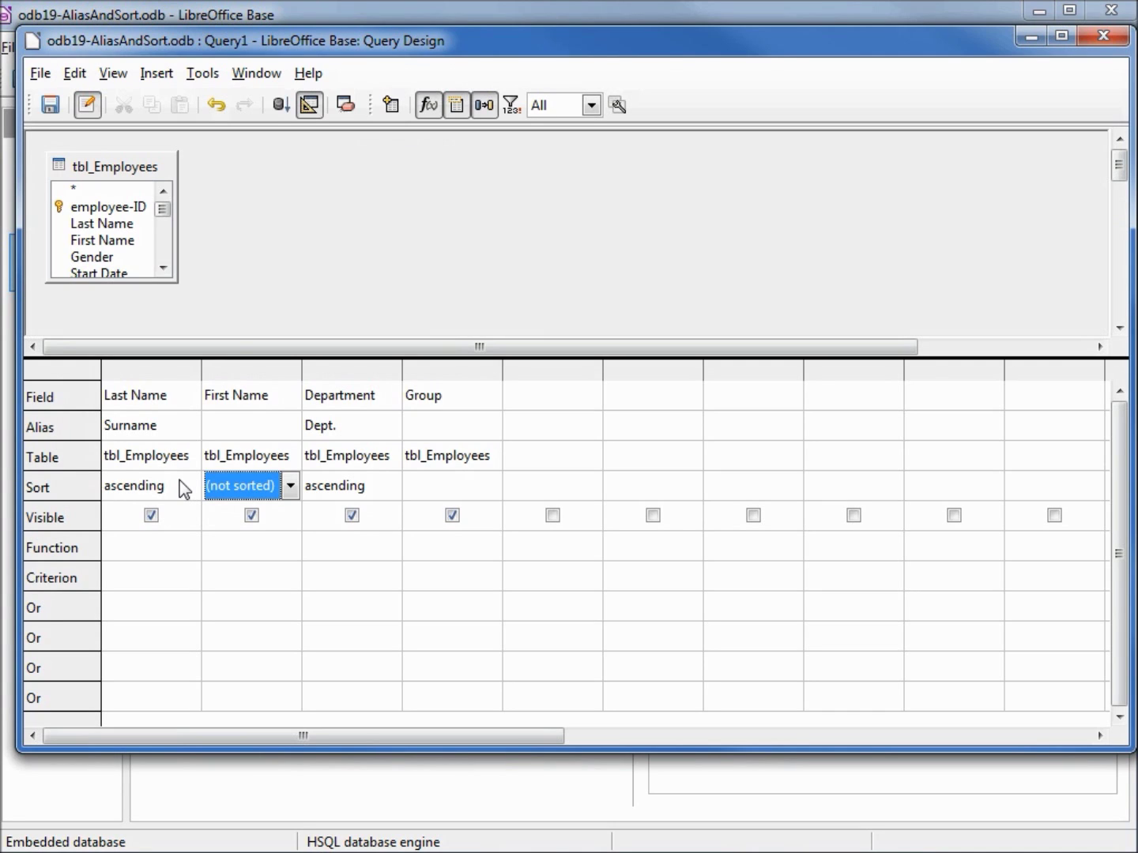
Step: Run the query and resize the panes to show the 28 results alongside the design grid
click(281, 106)
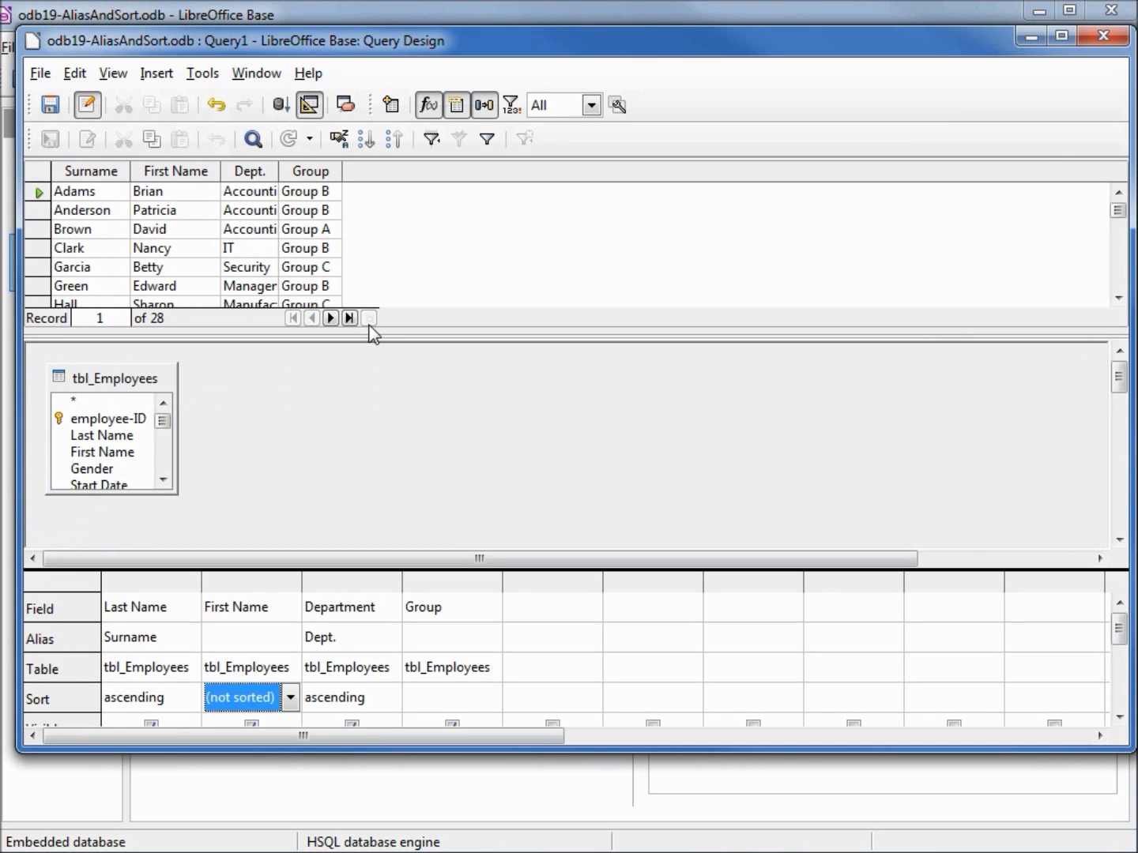
drag(375, 328, 368, 459)
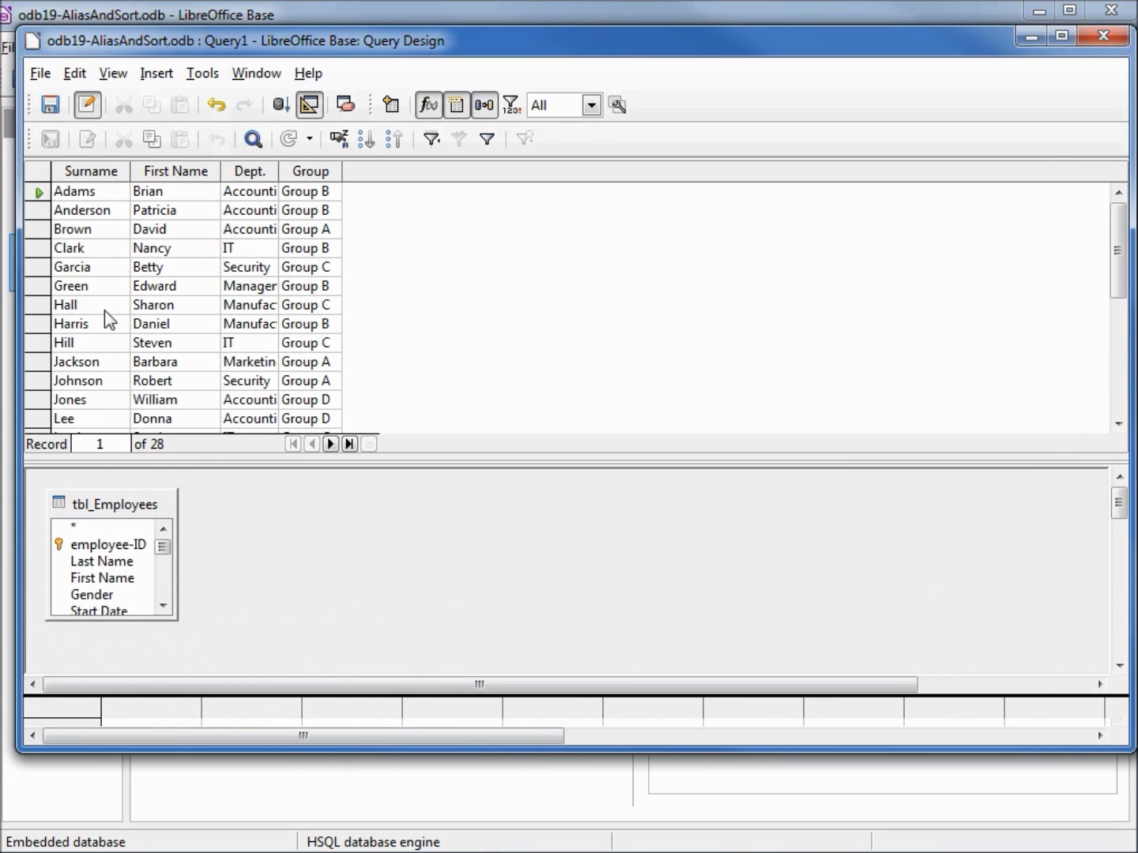
drag(378, 686, 407, 496)
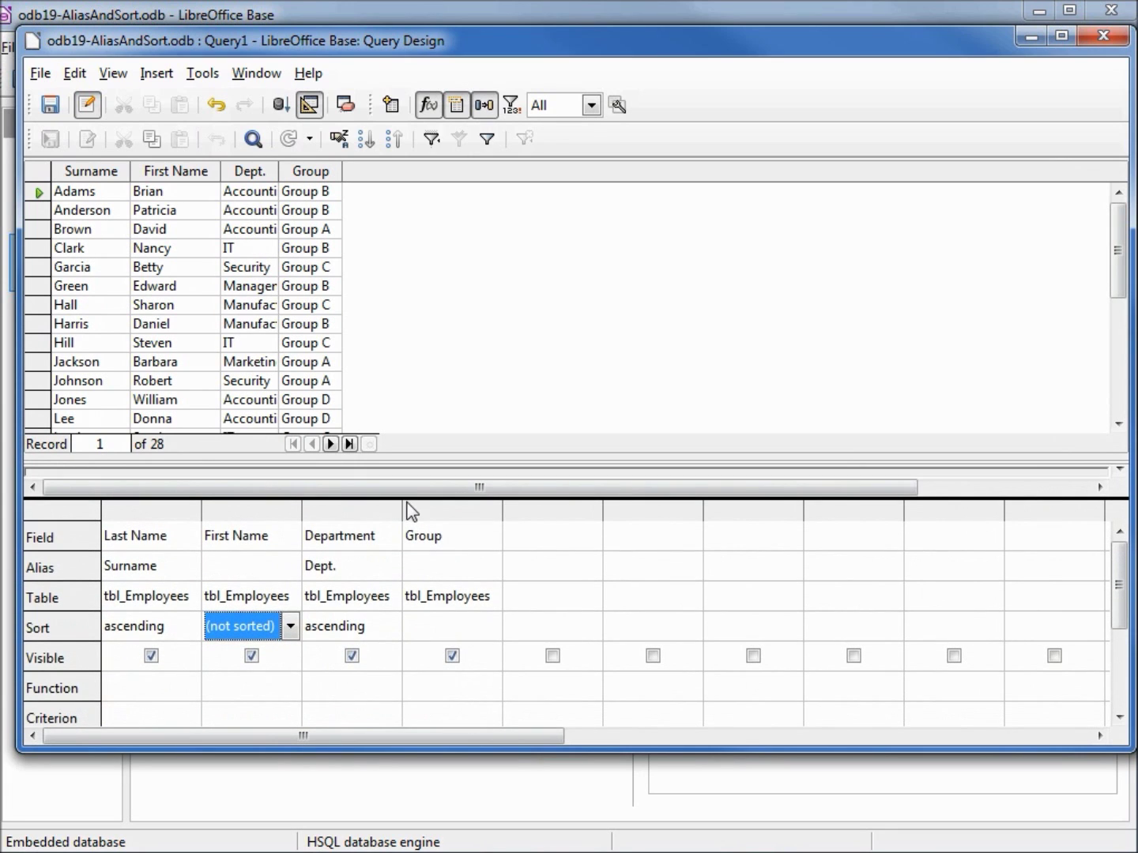
click(476, 628)
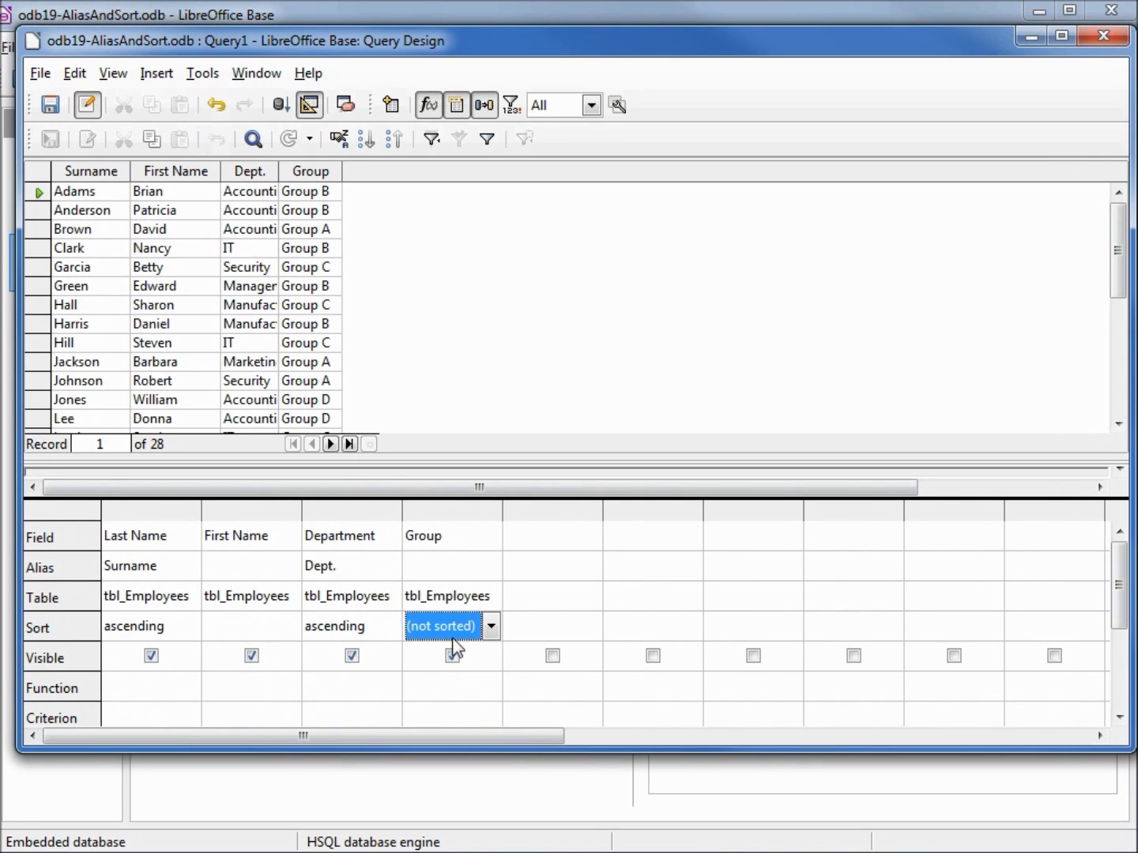
Step: Show the query as SQL and reformat the statement across multiple lines
click(310, 105)
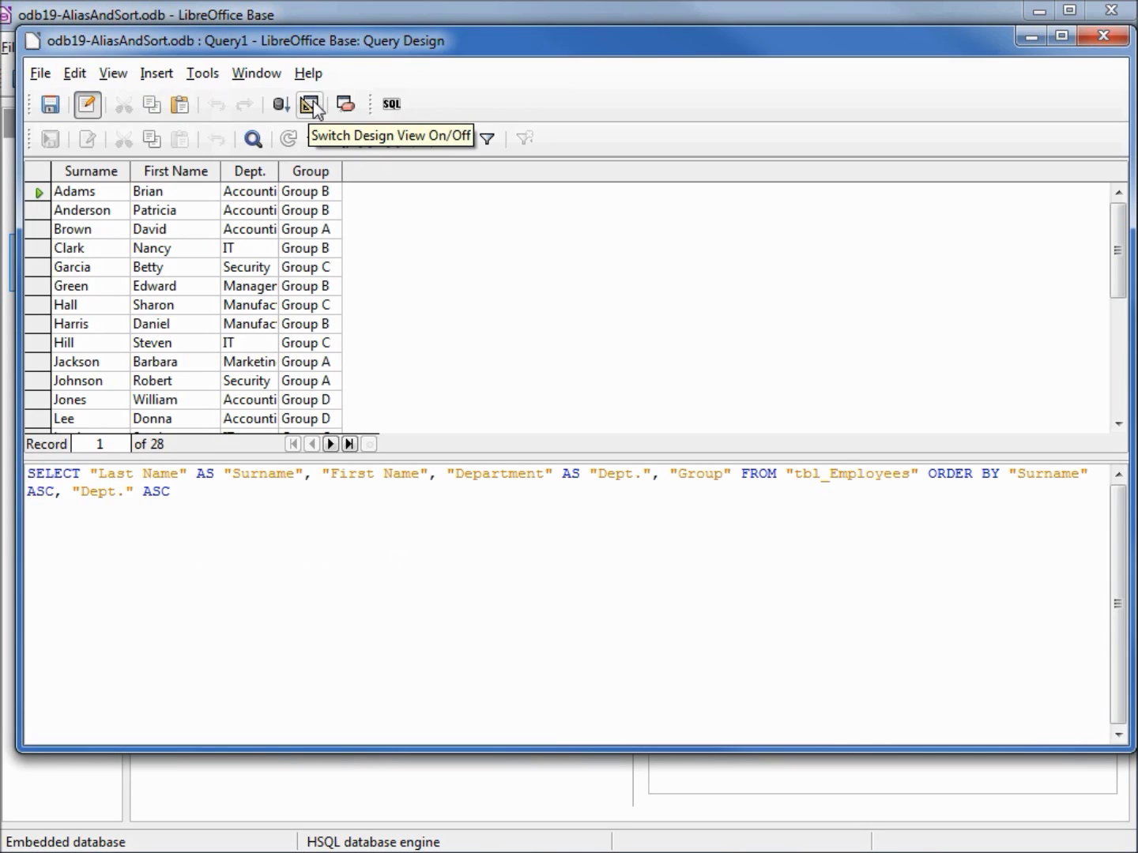
key(ctrl+a)
text(SELECT       "Last Name" AS "Surname"     , "First Name"     , "Department" AS "Dept."     , "Group"  FROM       "tbl_Employees"  ORDER BY       "Surname" ASC     , "Dept." ASC)
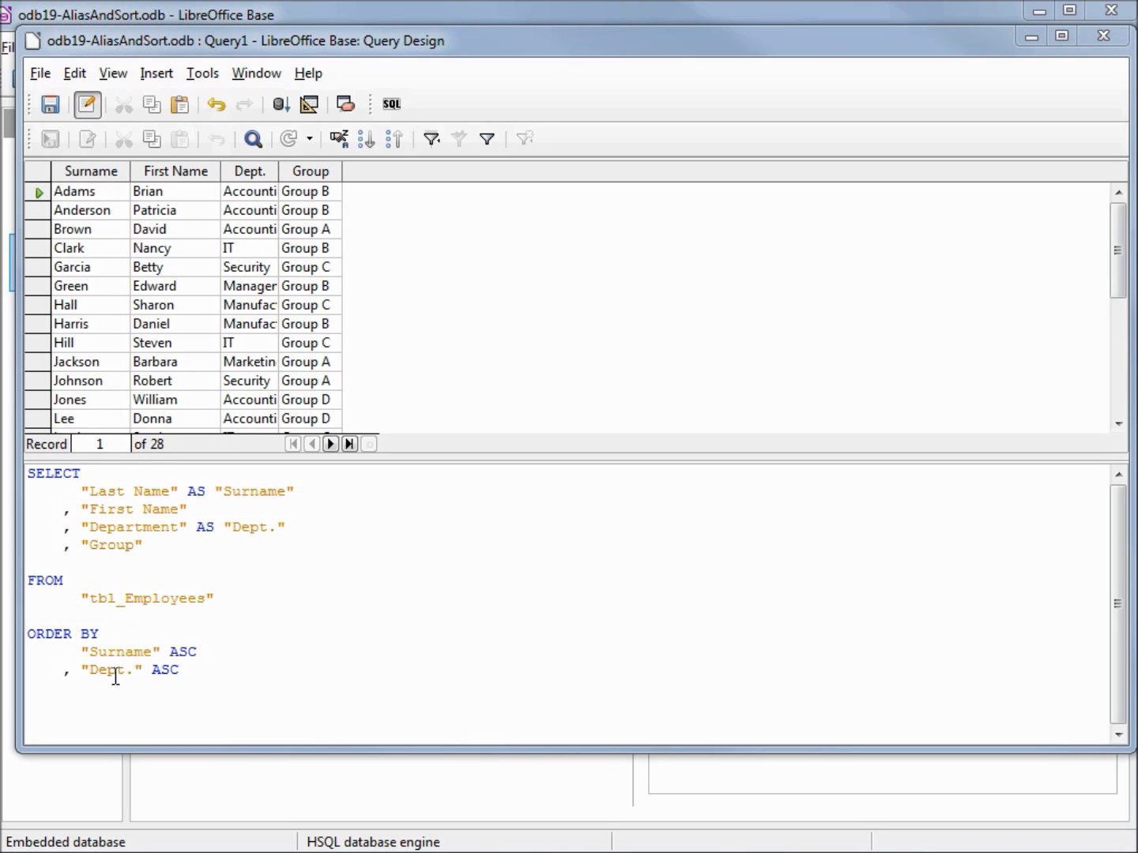
click(124, 640)
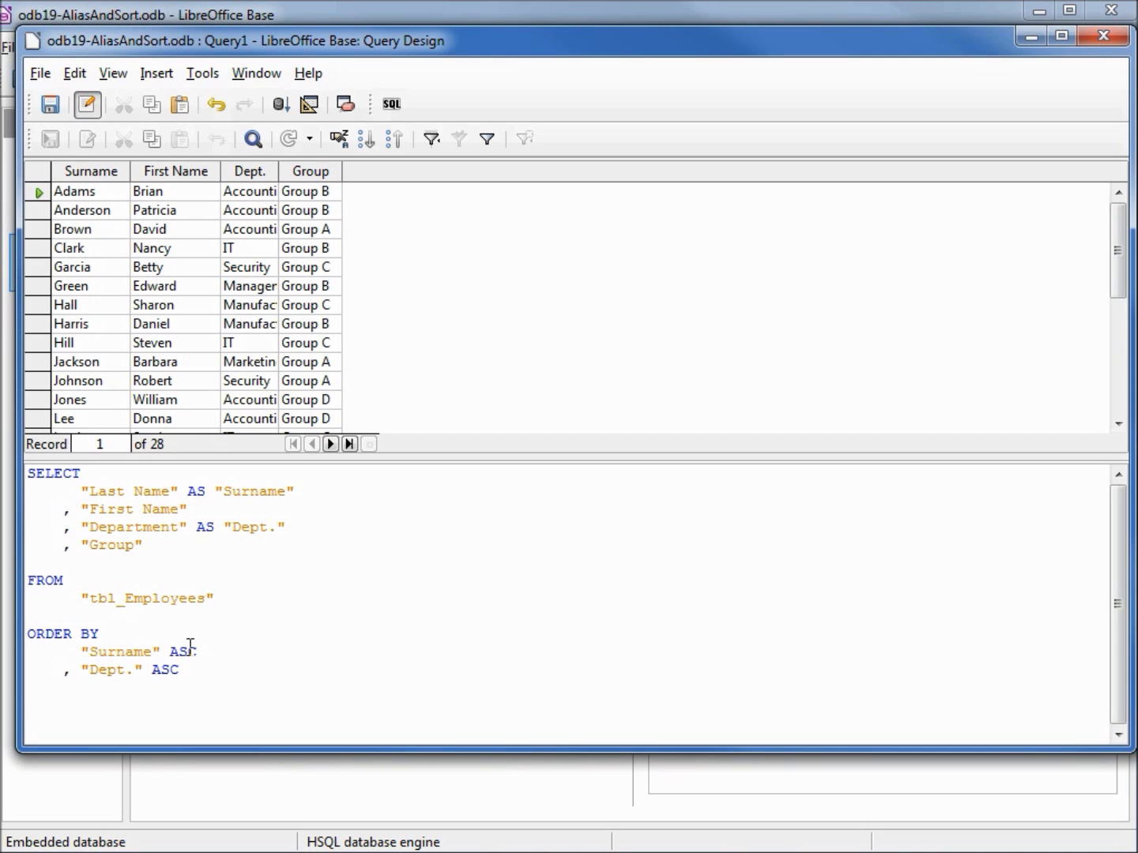
Step: Swap the ORDER BY lines so Dept. precedes Surname, then re-run the query
key(shift+Down)
key(shift+Down)
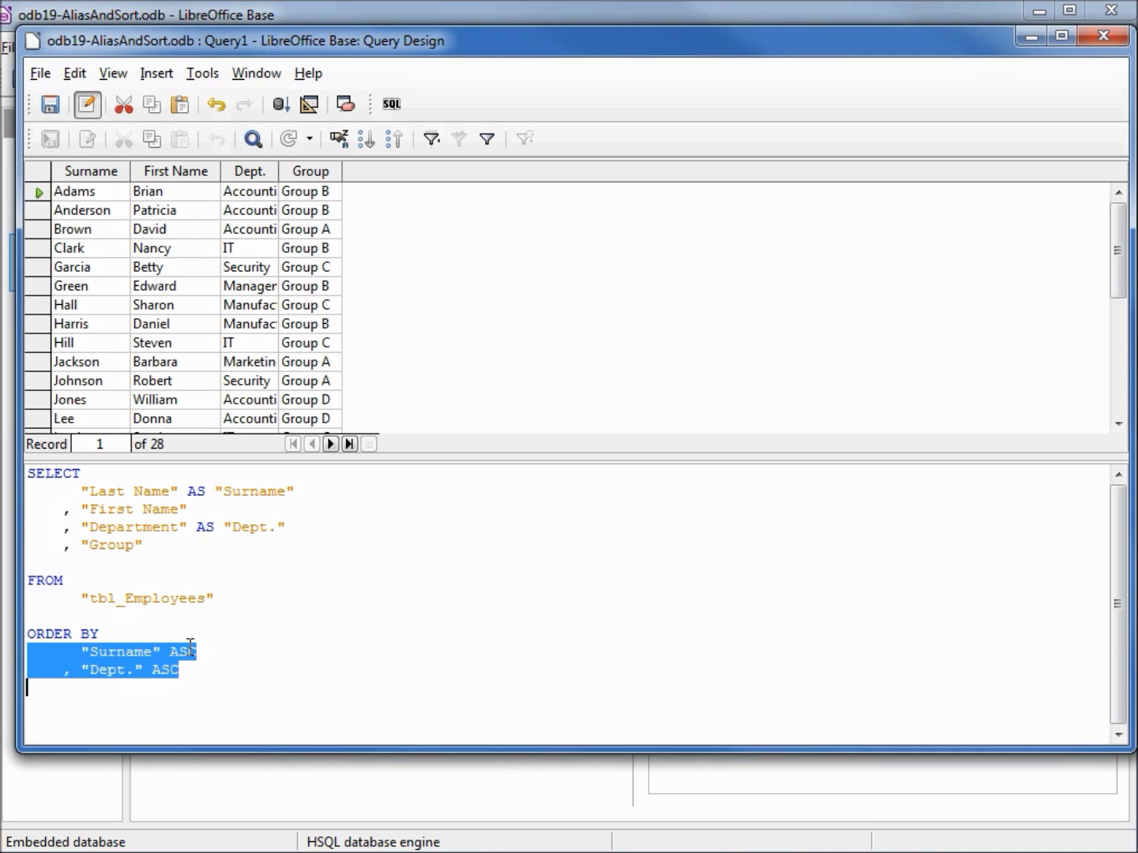
text("Dept."   ASC     , "Surname" ASC)
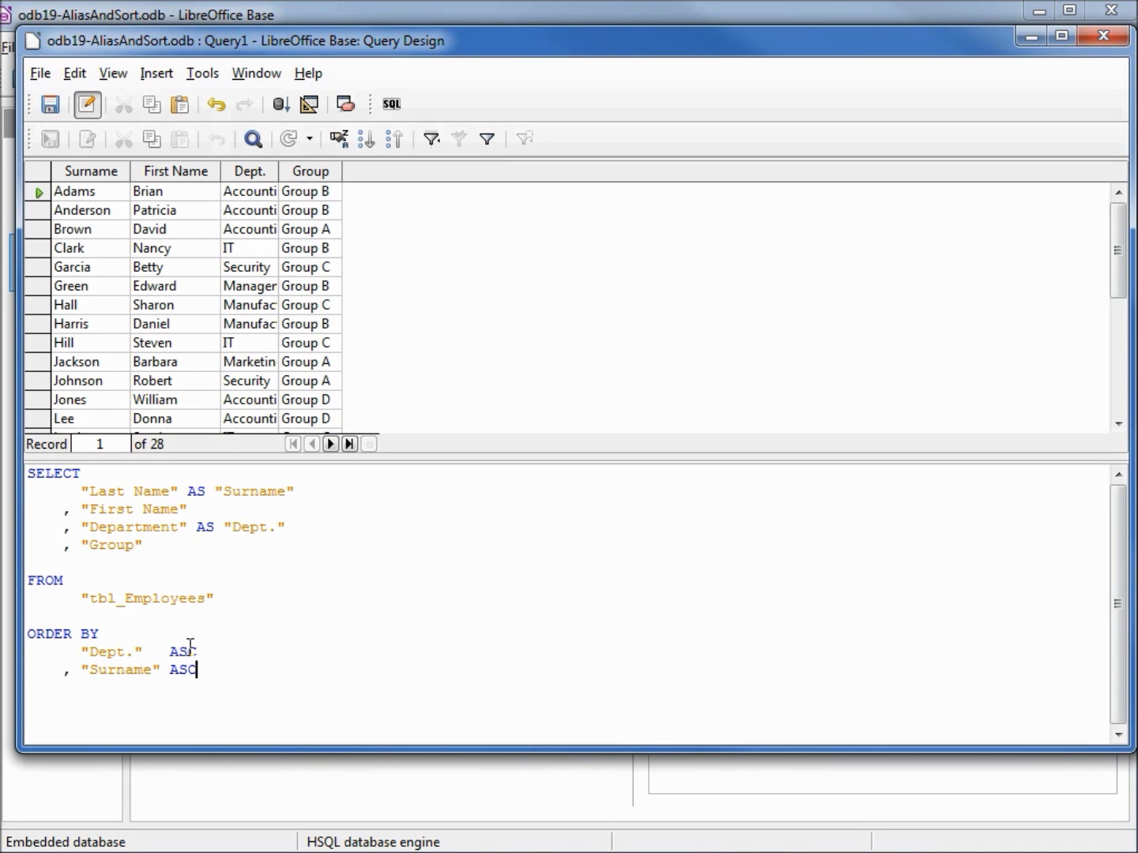
key(F5)
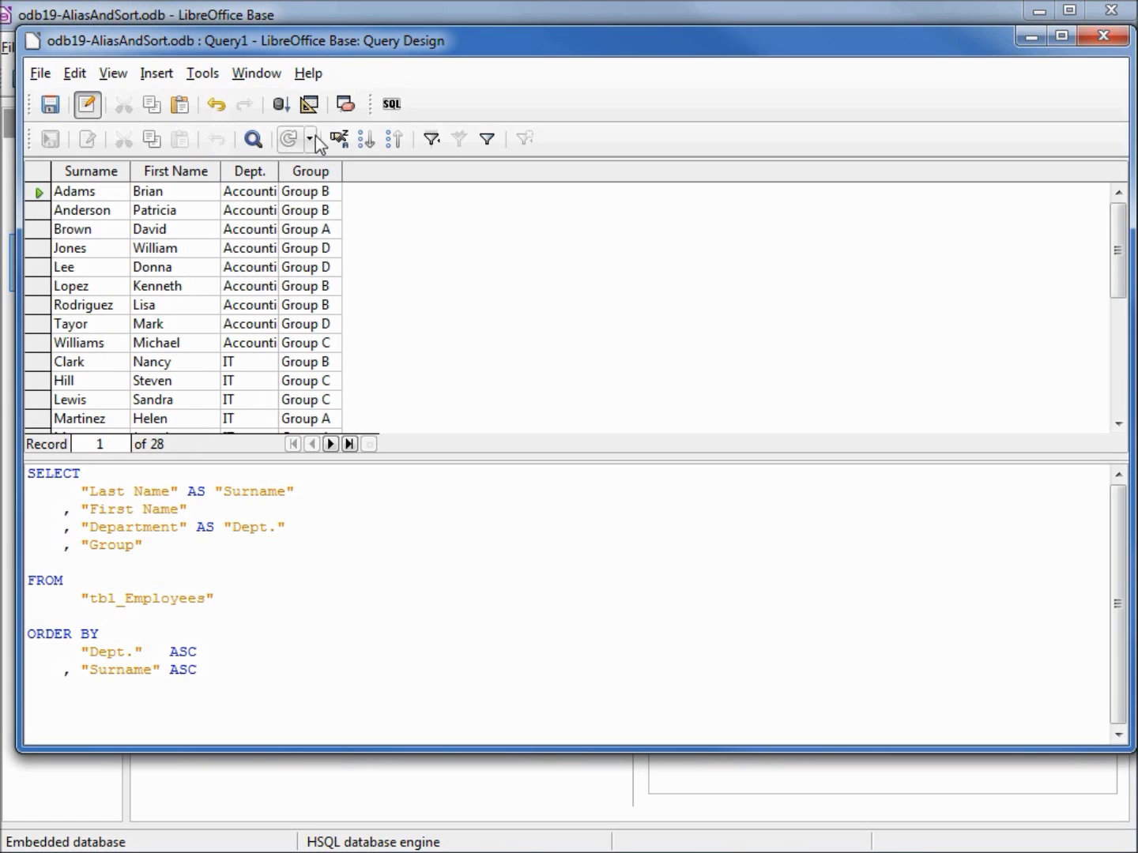
Step: Return from SQL view to the graphical query design grid
click(311, 103)
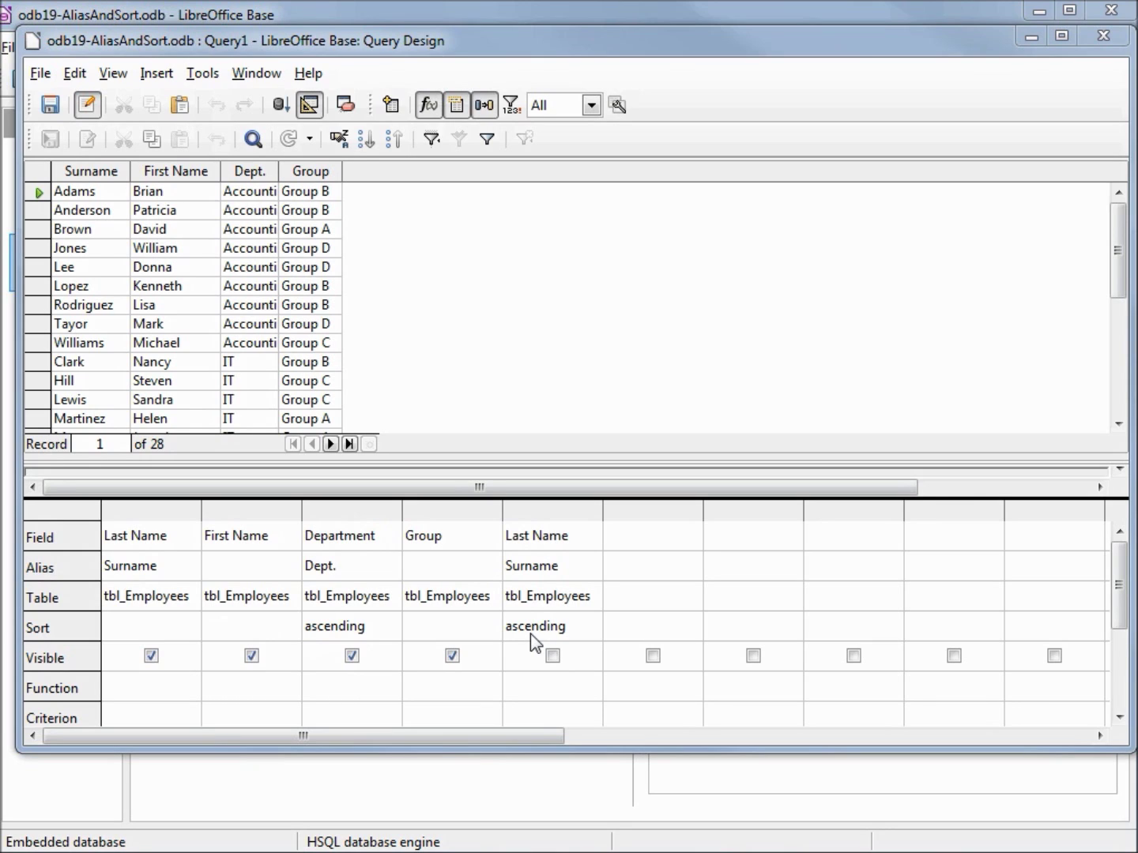
click(578, 511)
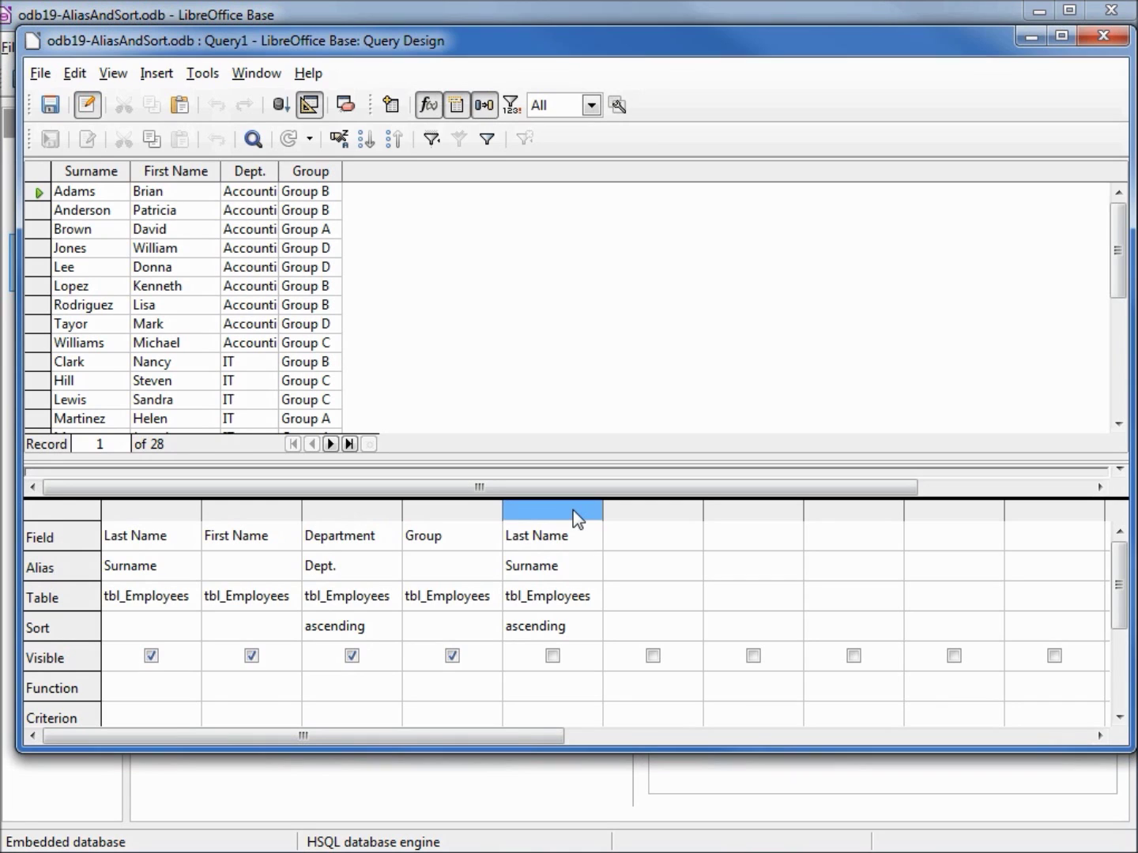
drag(577, 519, 354, 514)
click(462, 502)
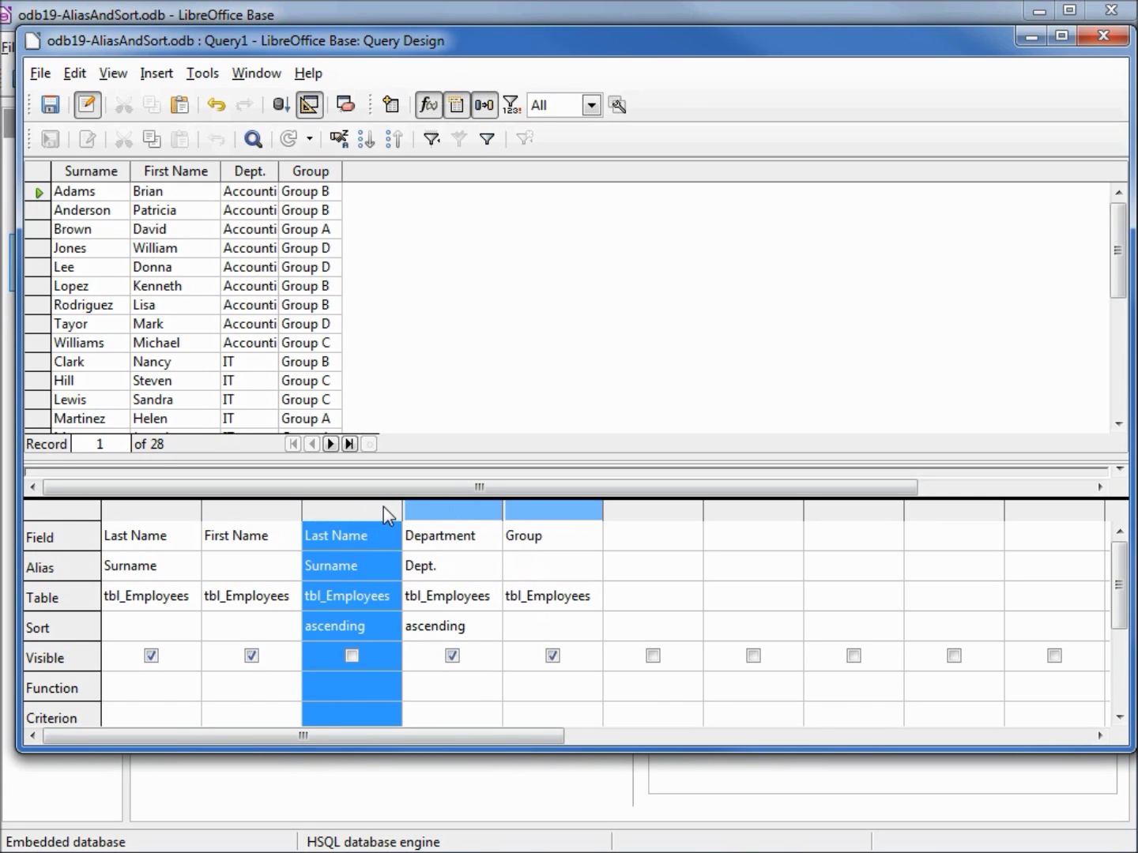
drag(383, 506, 136, 515)
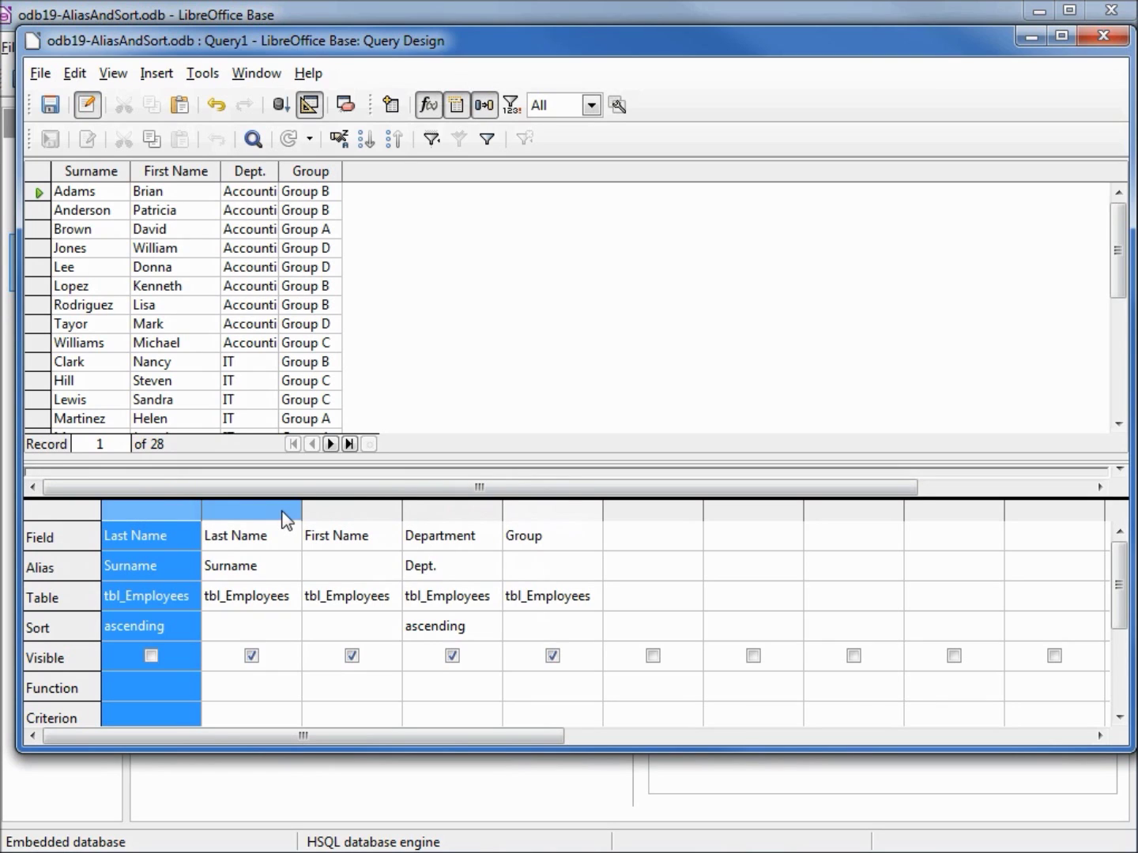
drag(283, 511, 145, 513)
drag(237, 510, 376, 522)
drag(454, 511, 554, 568)
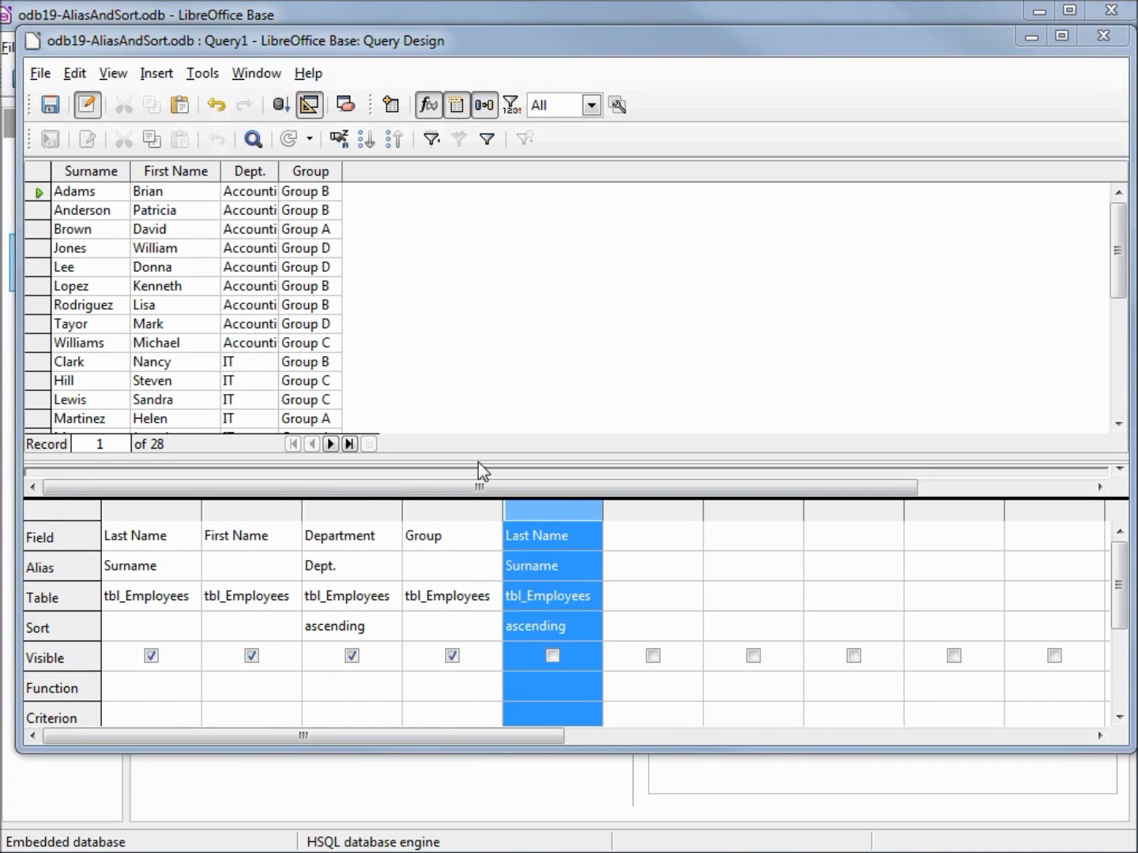
click(39, 73)
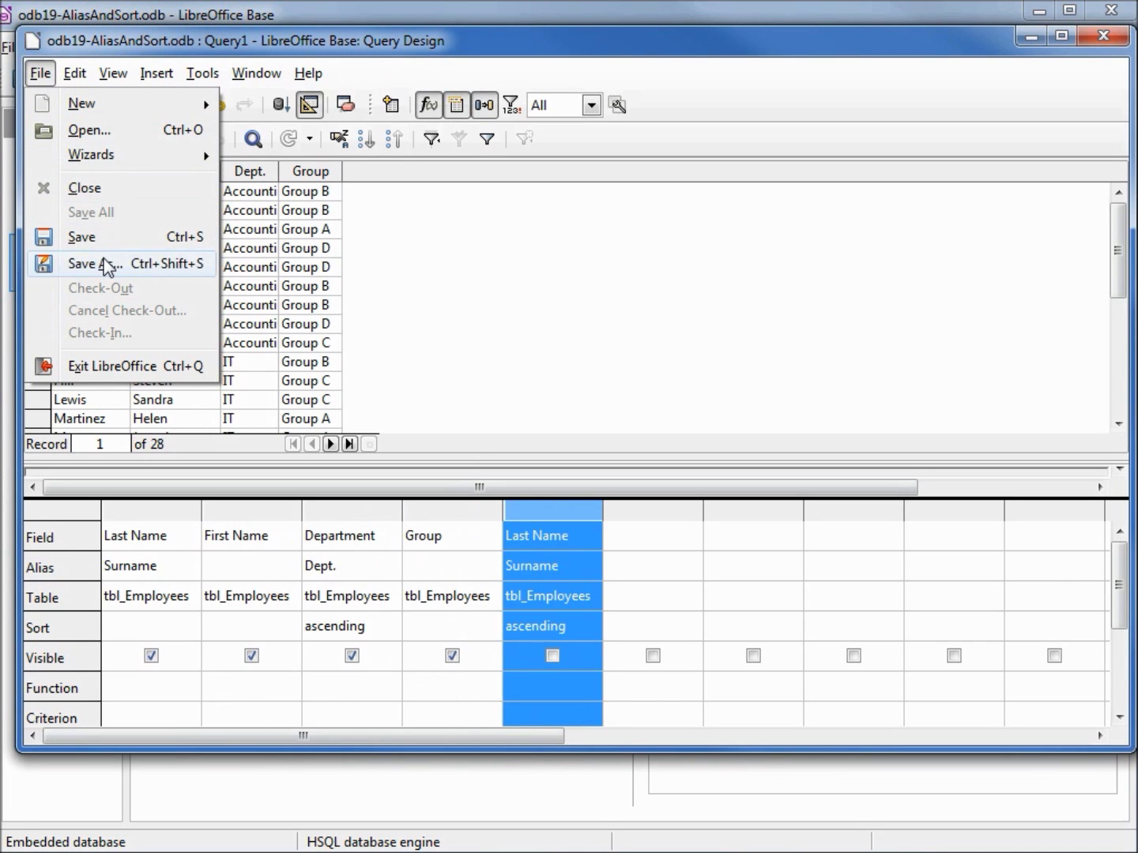
Step: Save the query as 'odb19-qry-sort' and close the Query Design window
click(69, 263)
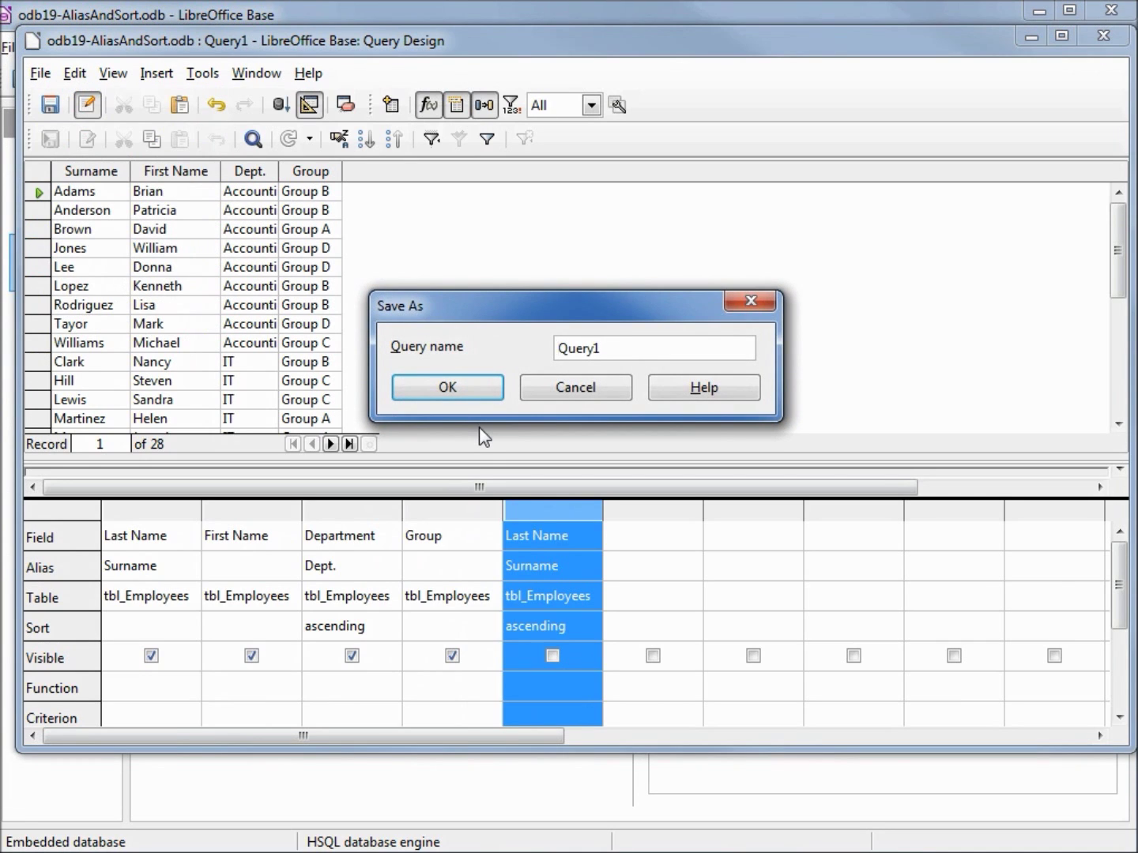
text(odb19-qry-sort)
click(463, 385)
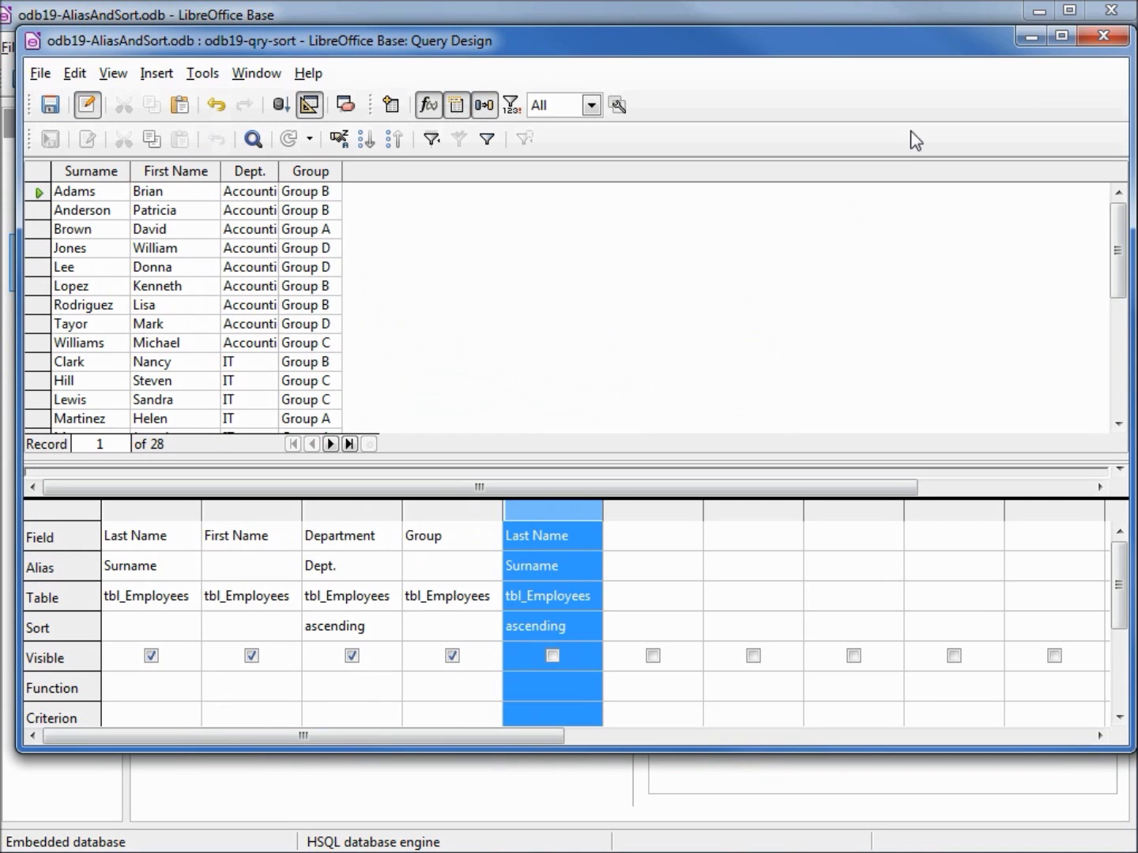
click(1105, 37)
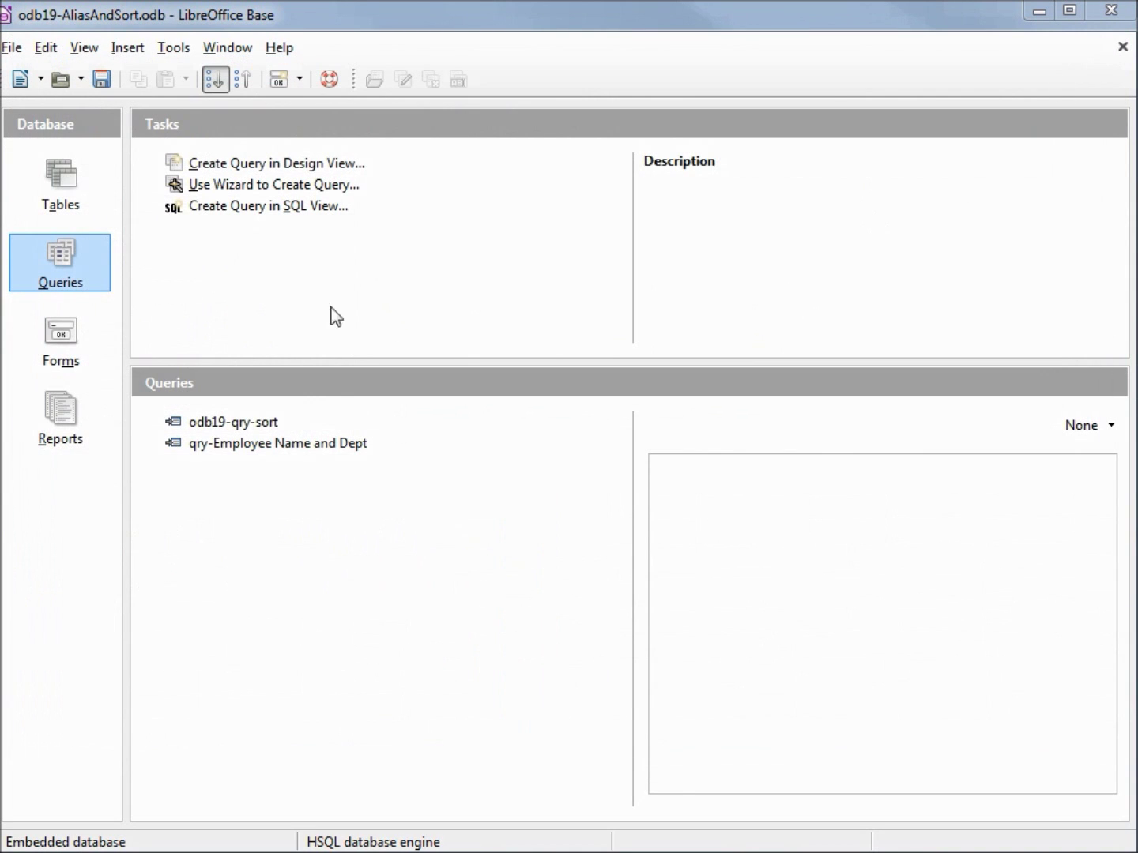
Step: Rename query 'qry-Employee Name and Dept' with the 'odb17-' prefix
right_click(230, 447)
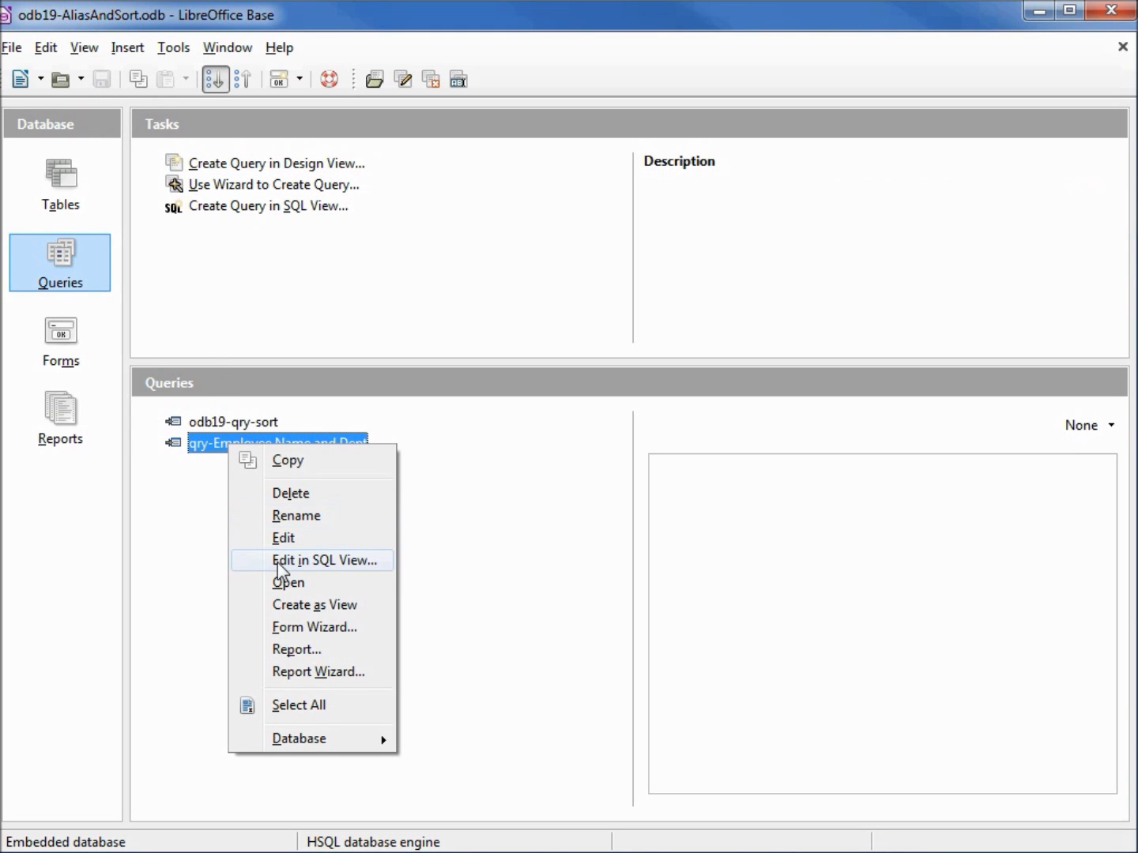
click(296, 516)
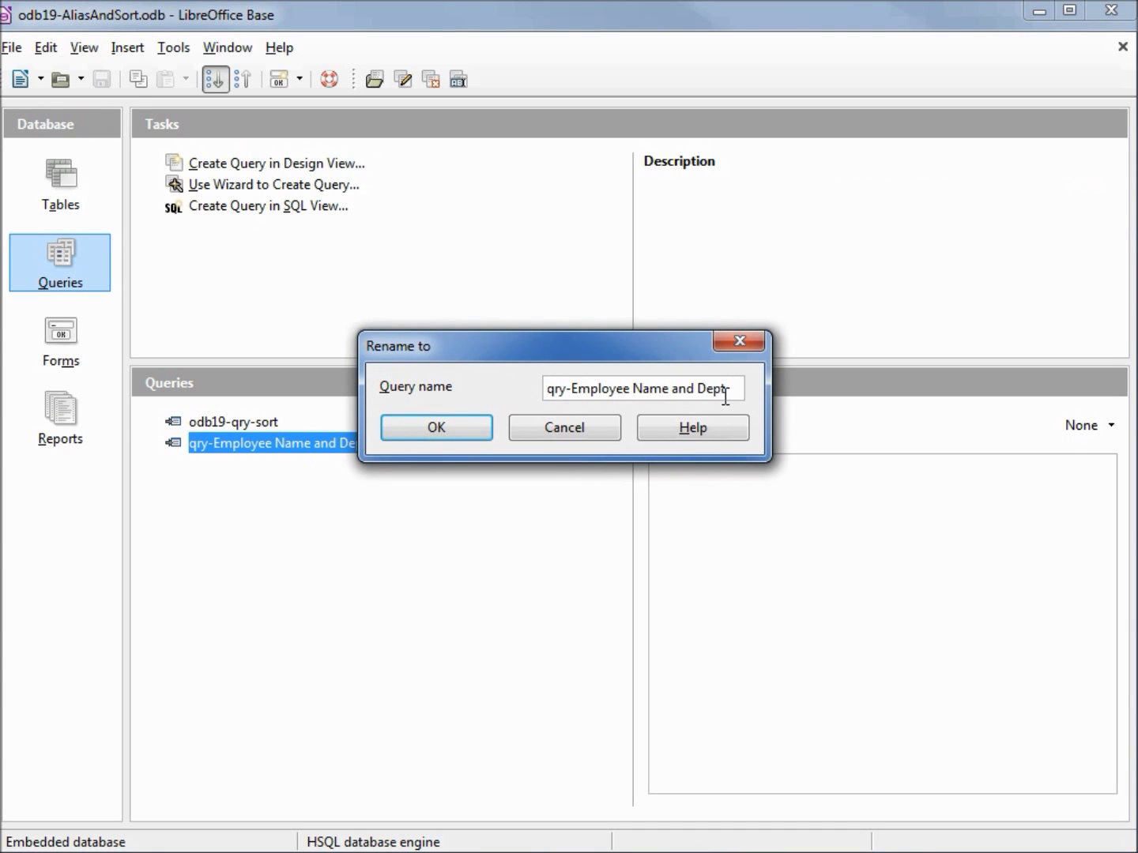
text(odb)
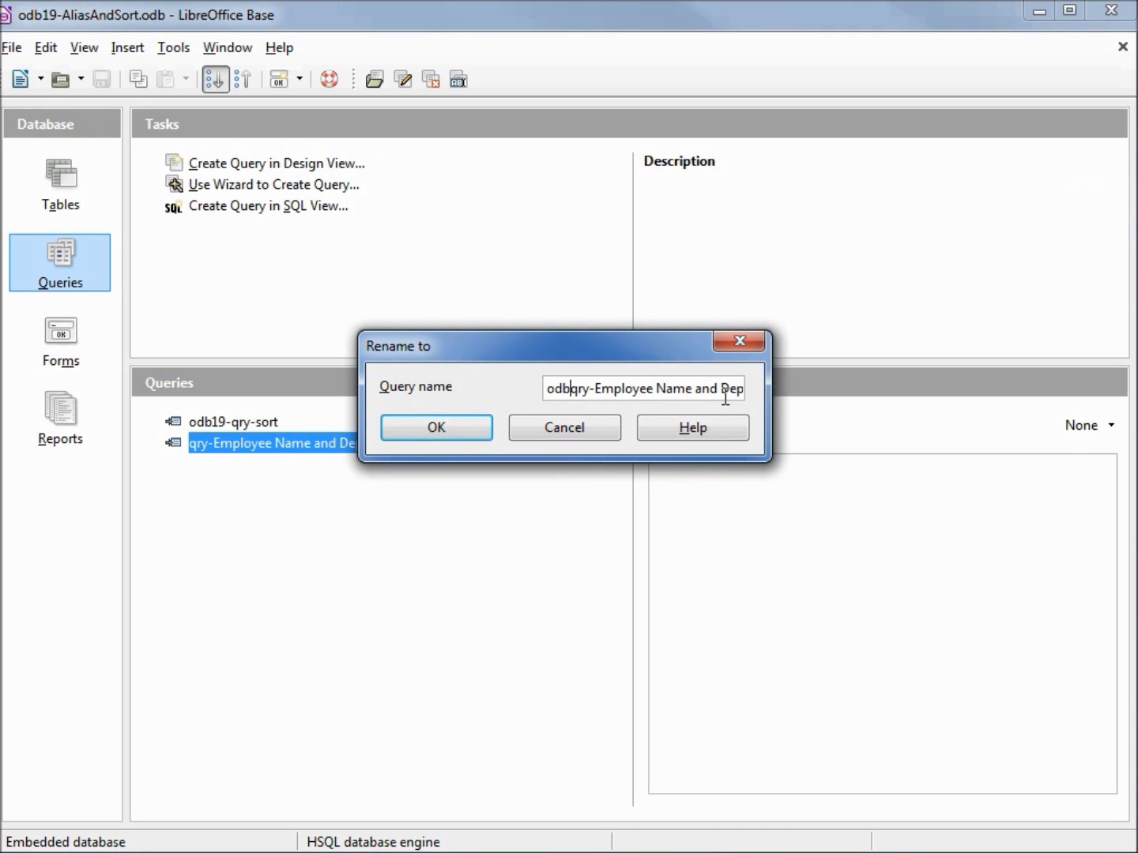
text(17-)
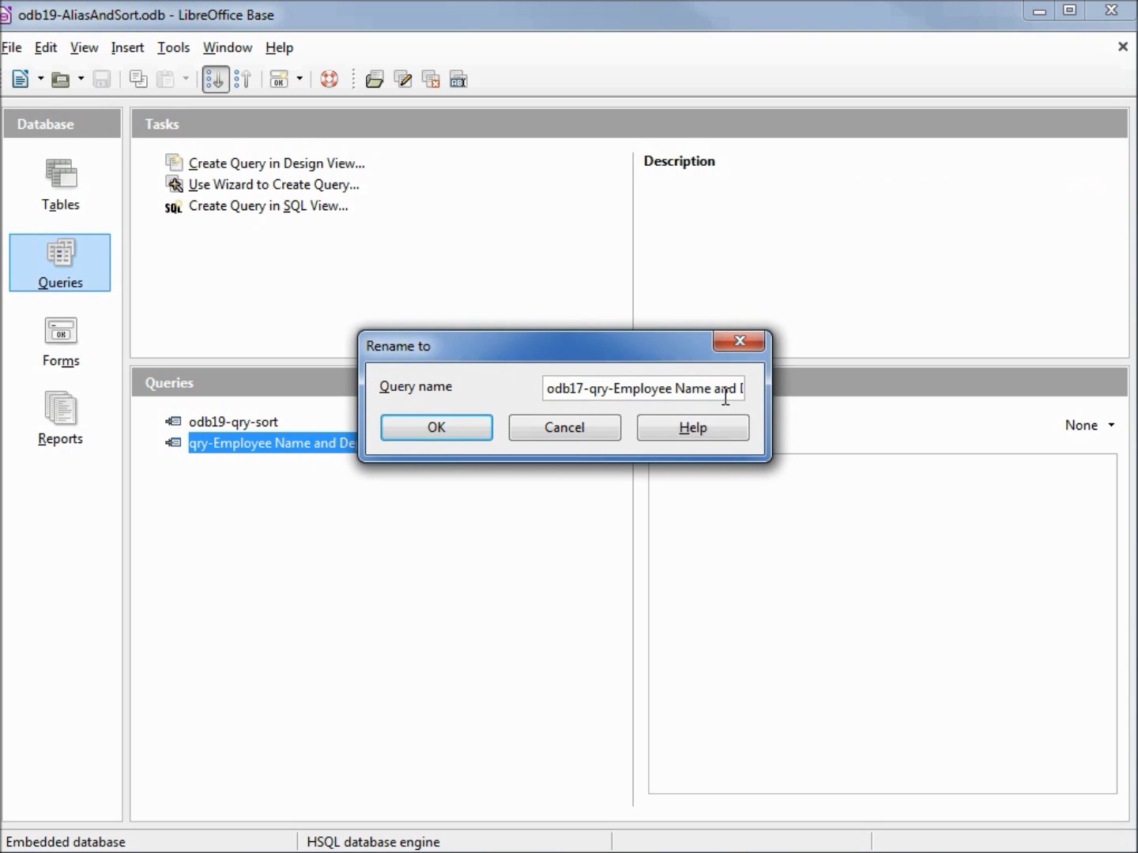
key(Return)
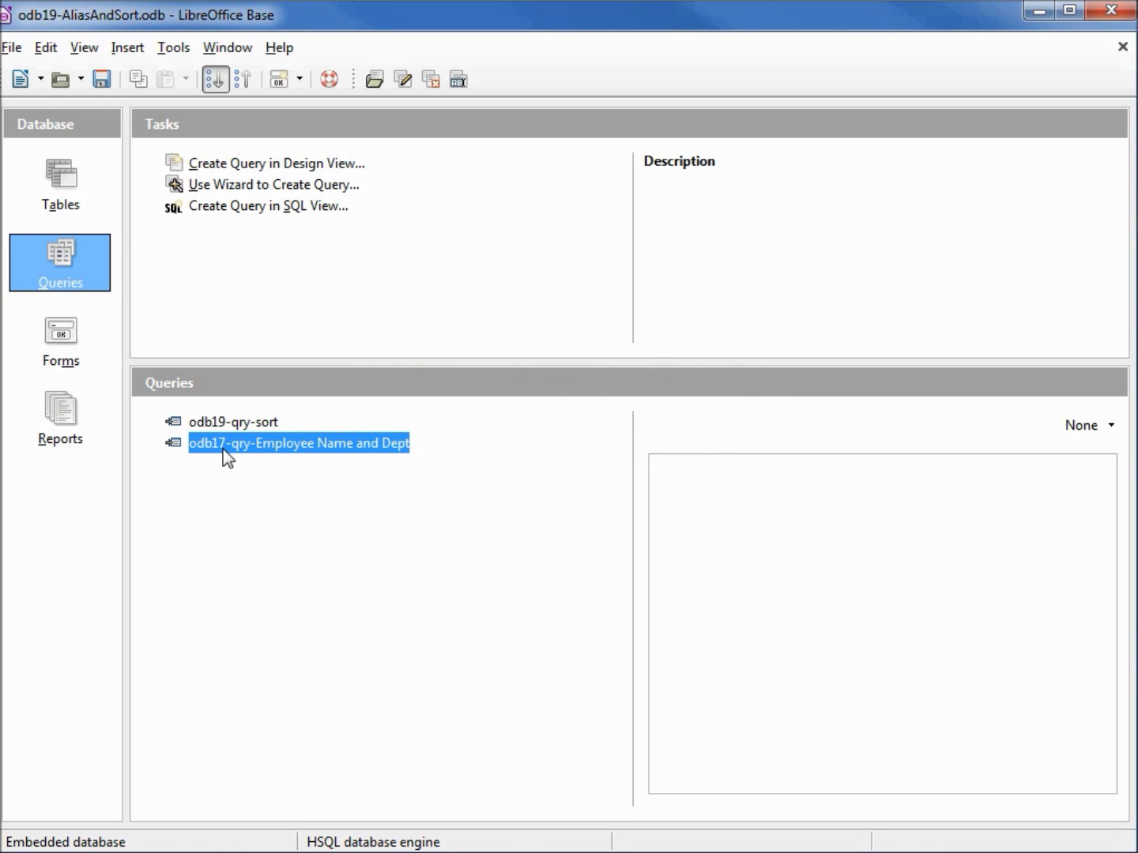